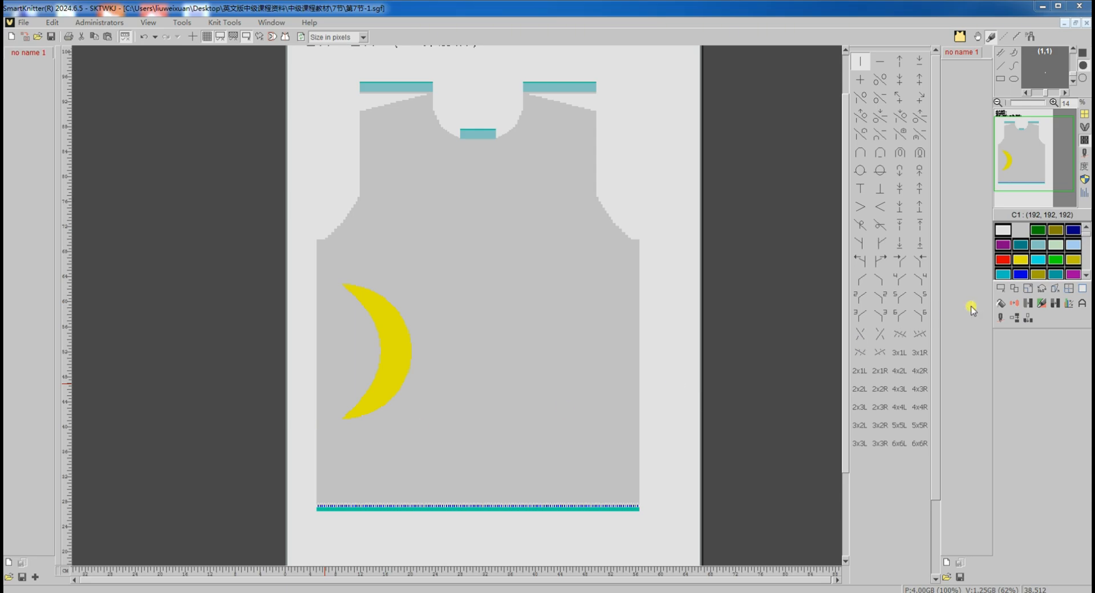
Select the rectangular area enclosing the yellow crescent on the garment front.
click(1000, 288)
scroll(329, 433, up, 3)
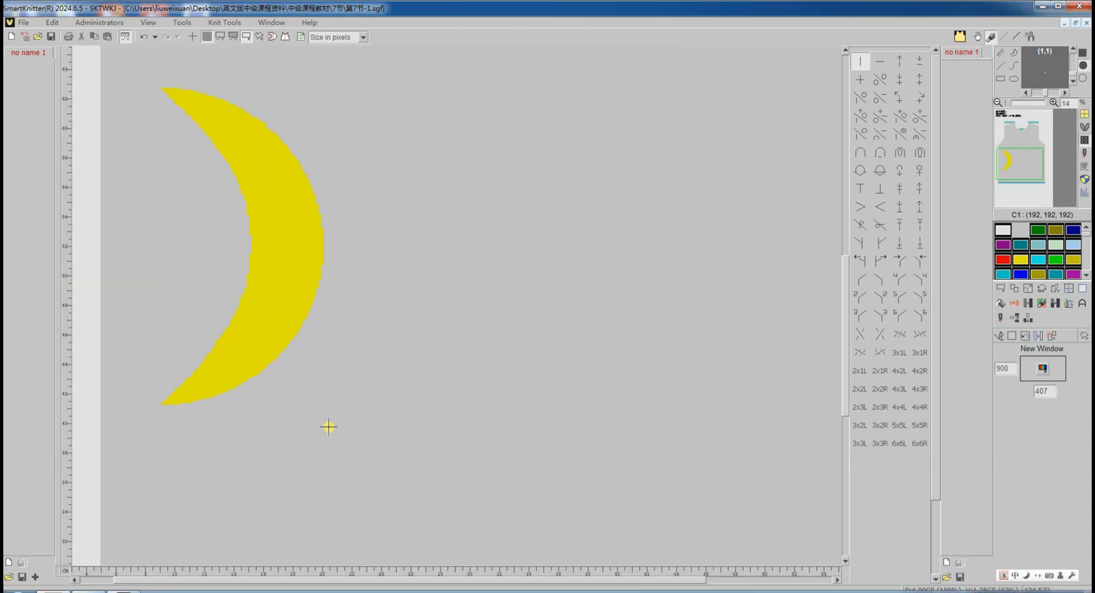
scroll(151, 422, up, 1)
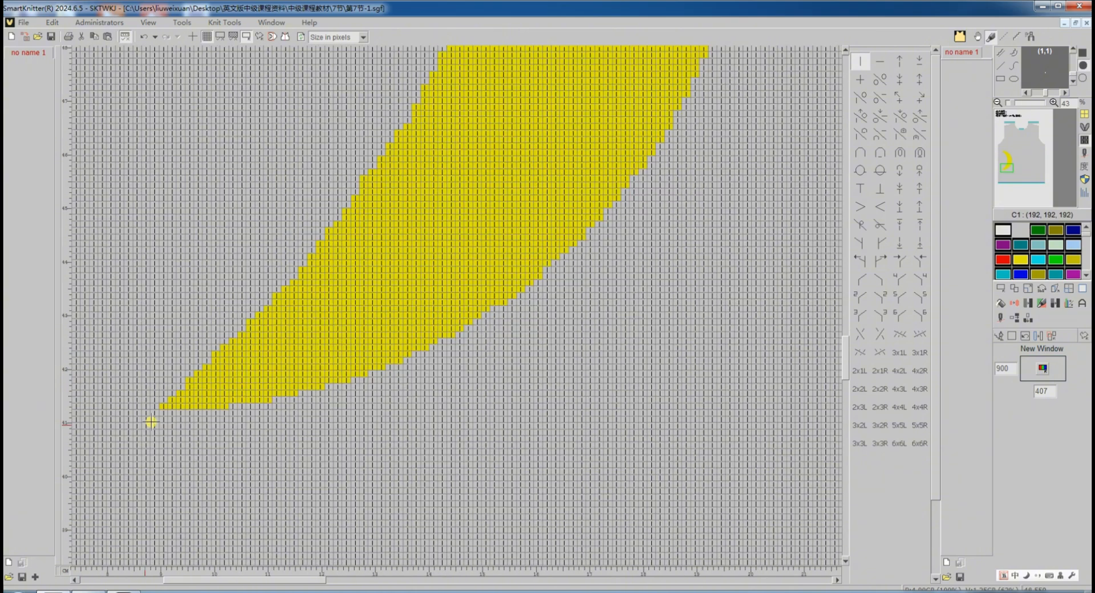
click(161, 407)
scroll(544, 261, down, 5)
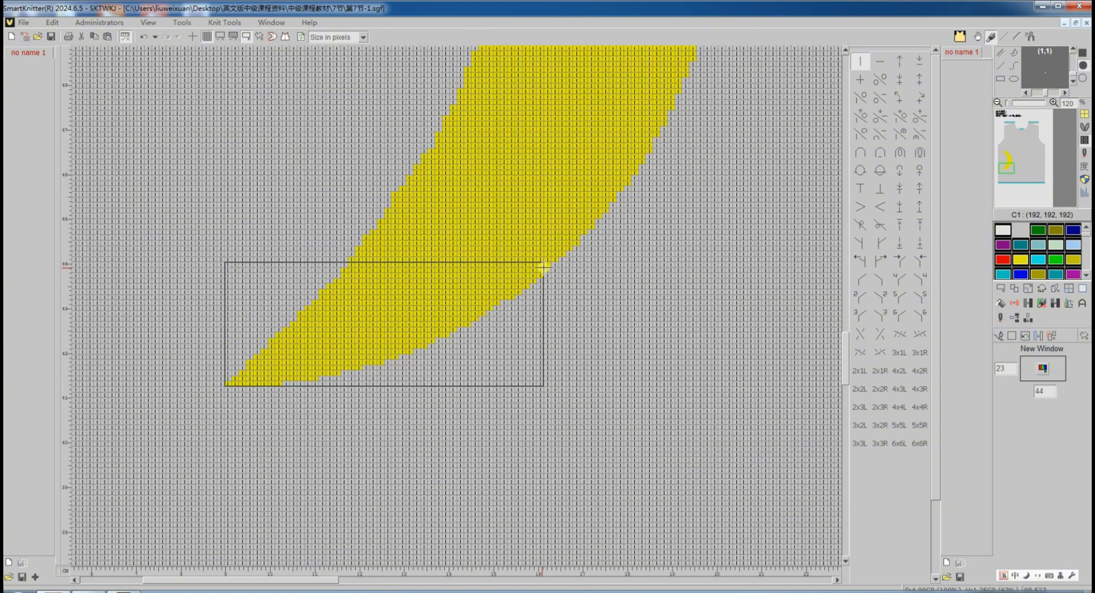
scroll(484, 236, up, 2)
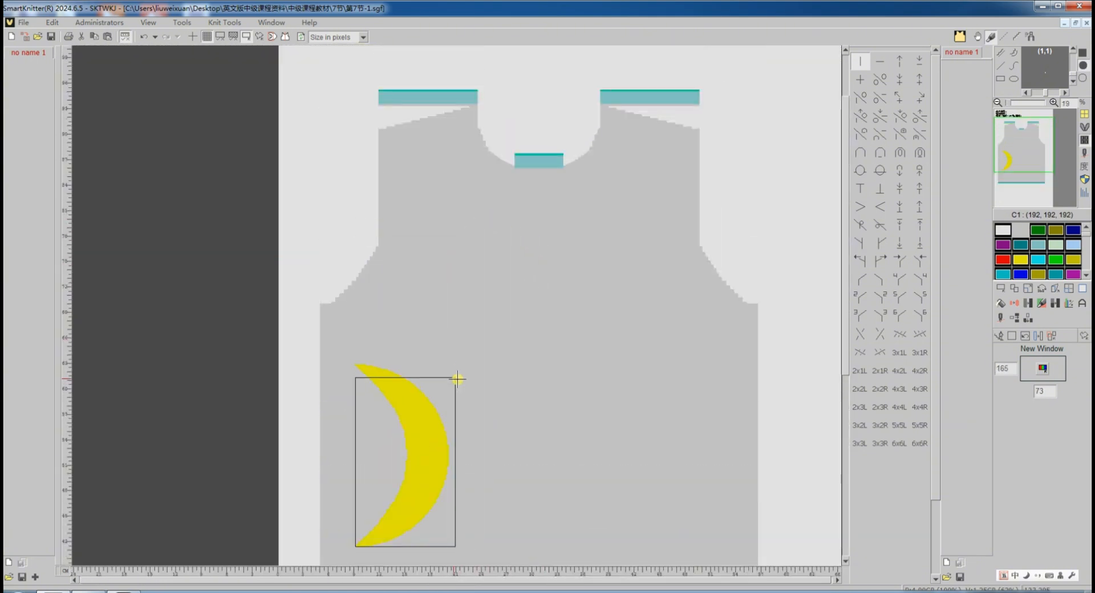
scroll(455, 377, up, 1)
scroll(449, 377, up, 2)
scroll(323, 394, down, 3)
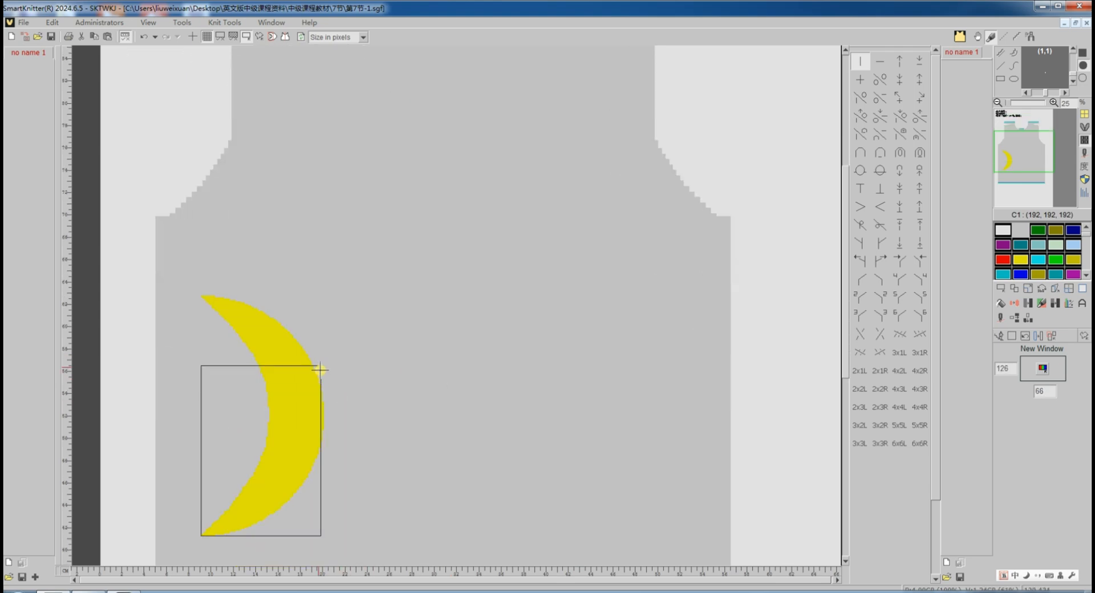
scroll(325, 323, up, 2)
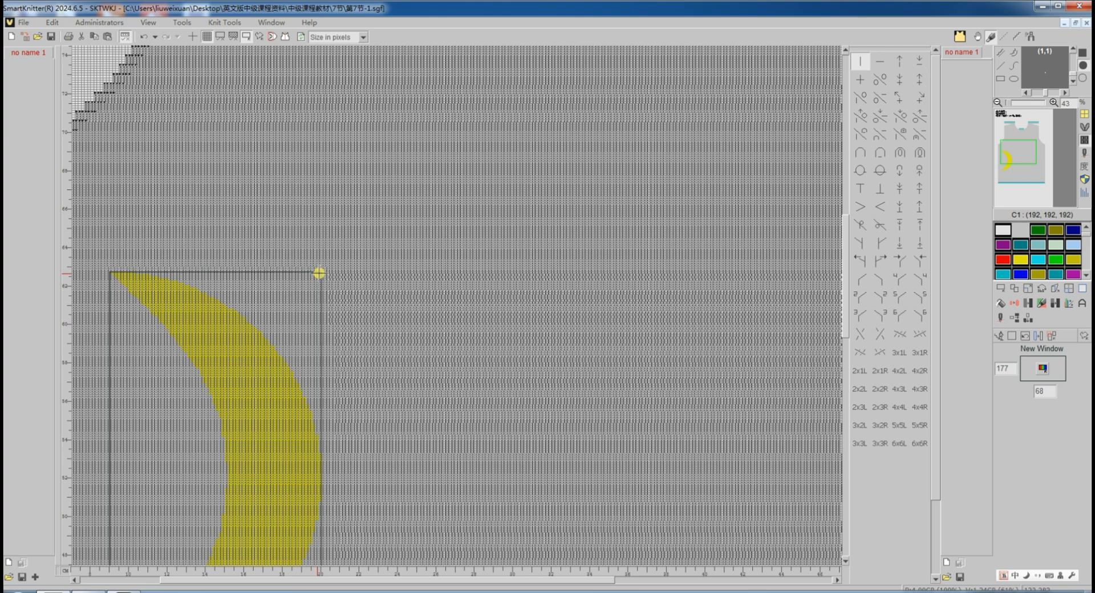
click(319, 274)
scroll(355, 290, down, 3)
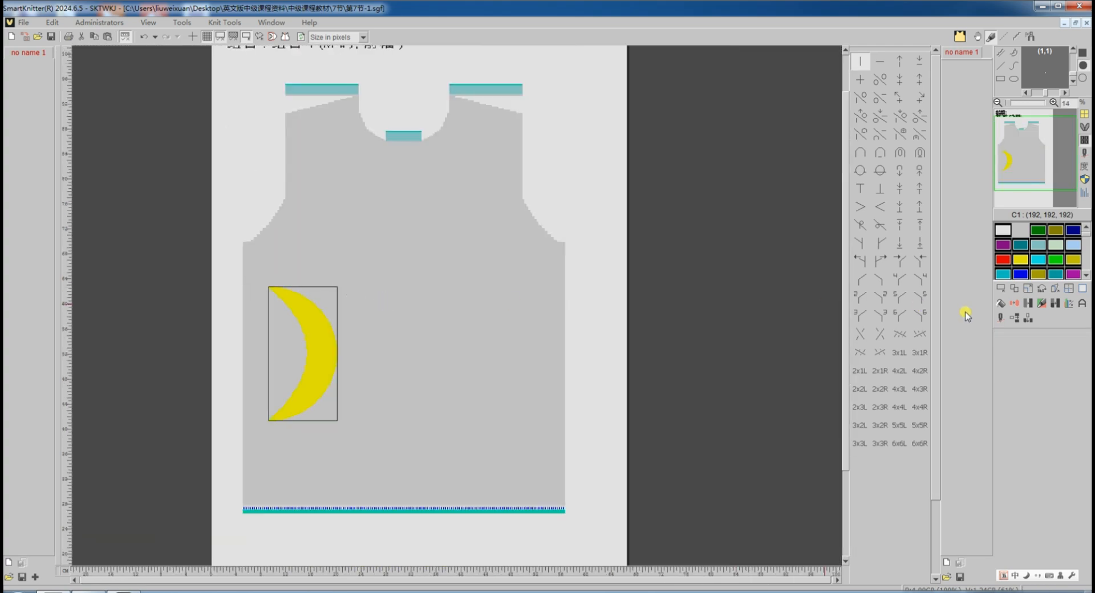
Try placing a copy of the crescent beside the original, then undo the copy.
click(1015, 291)
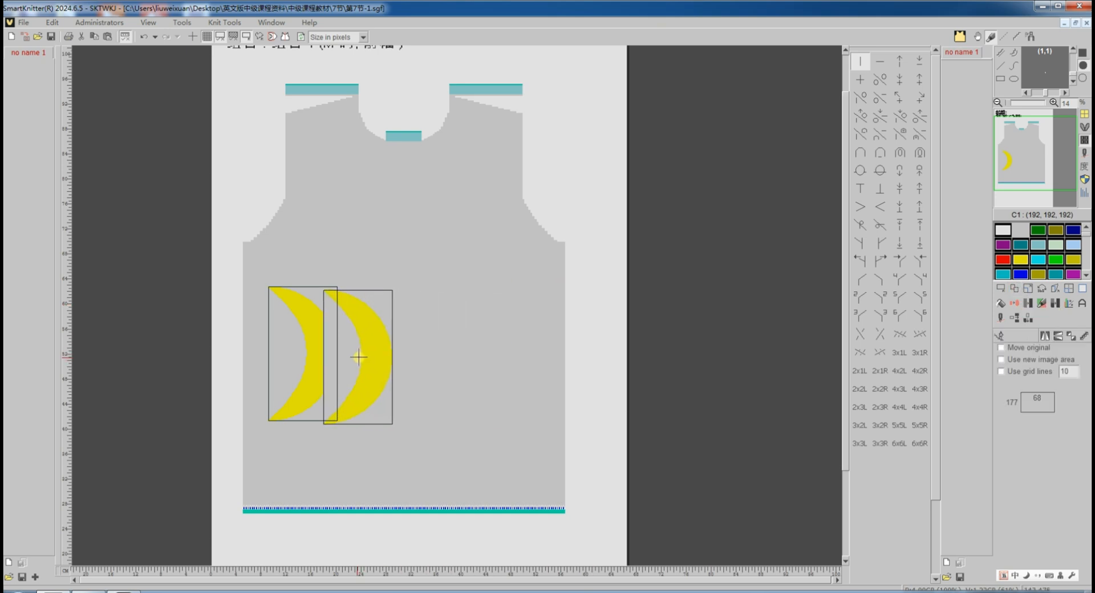
click(355, 354)
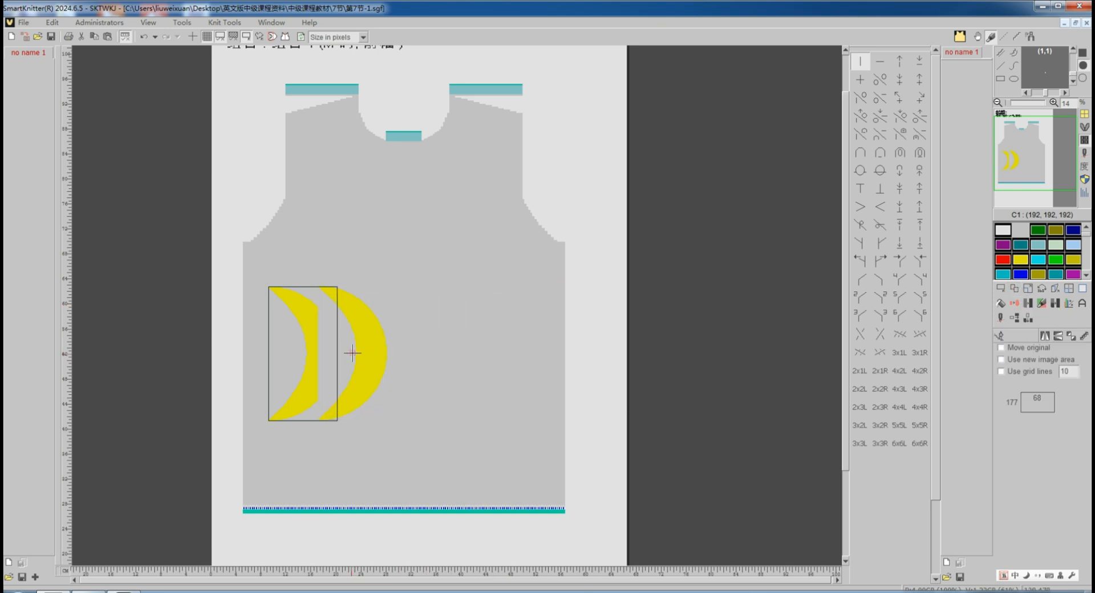
right_click(371, 334)
click(402, 347)
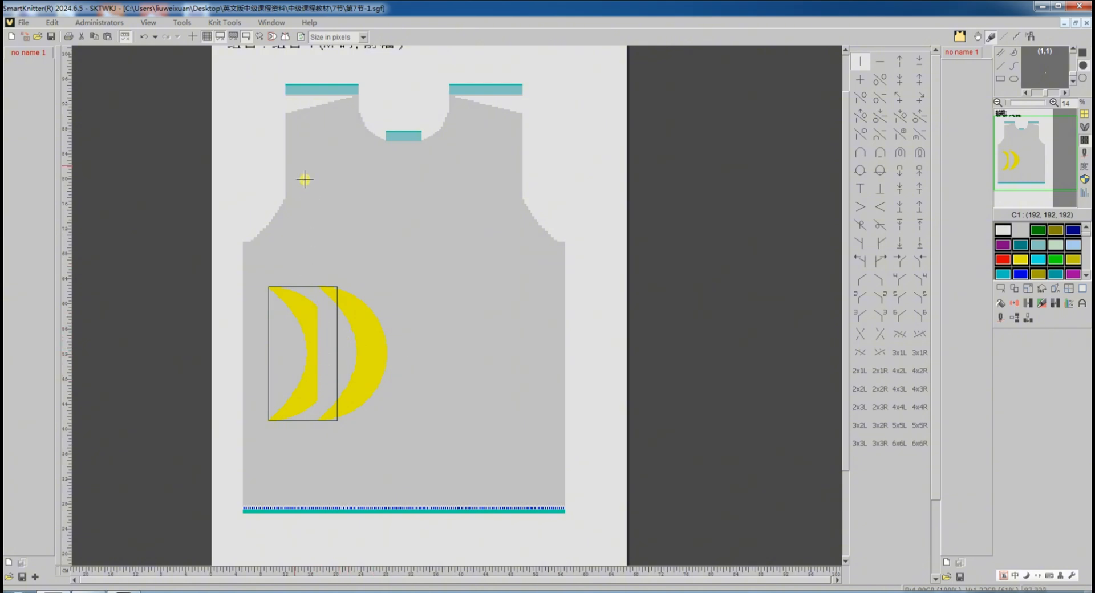
click(144, 38)
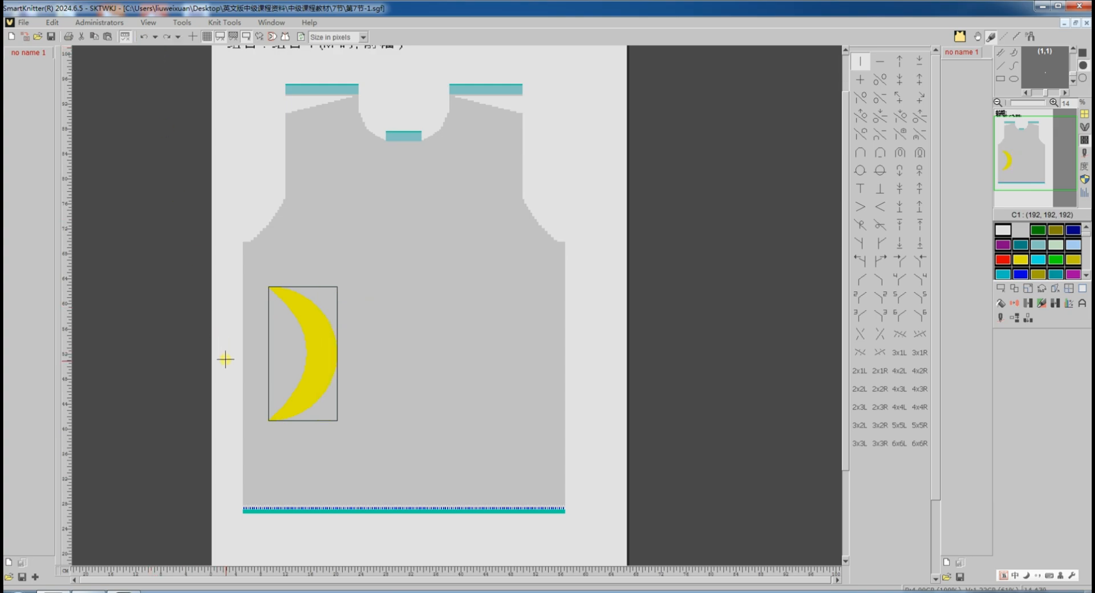
Mark a red reference stitch on the crescent's middle row, just left of its inner curve.
scroll(225, 360, up, 2)
scroll(244, 362, up, 1)
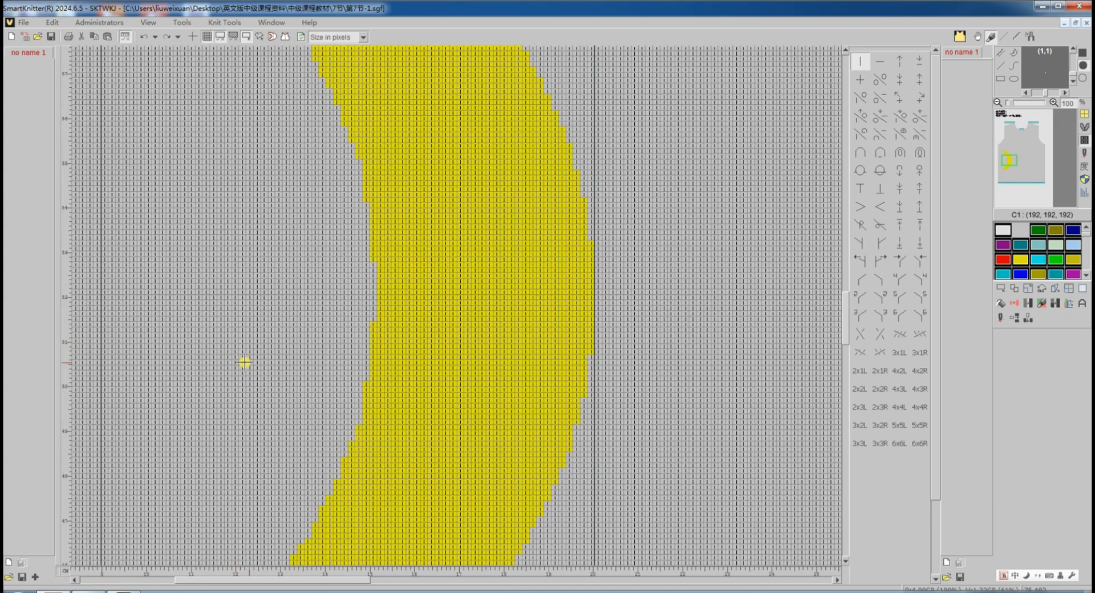
click(1001, 289)
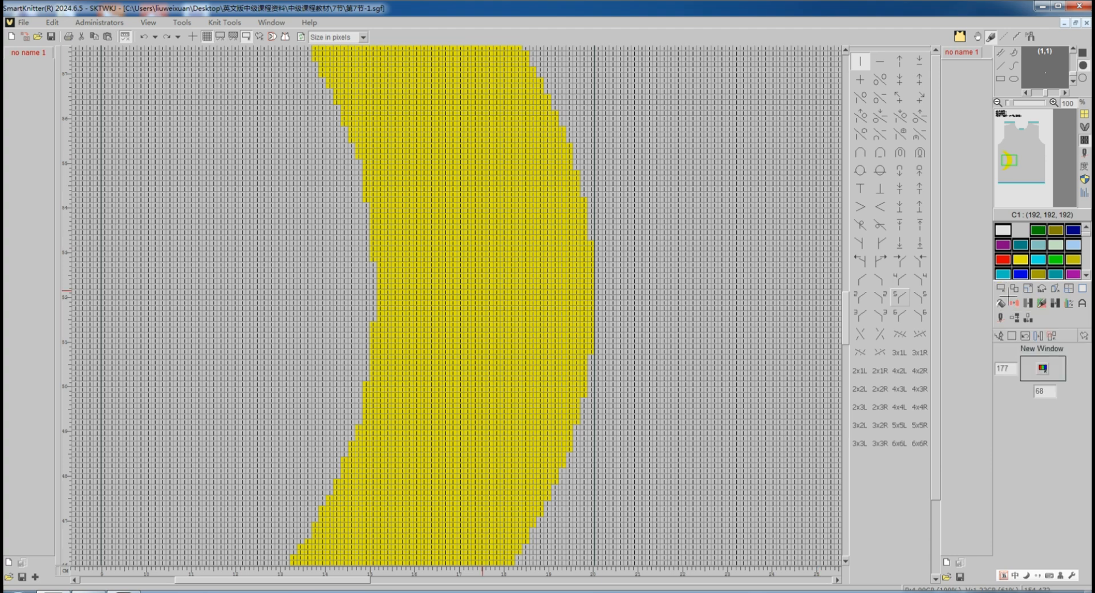
drag(375, 285, 237, 283)
click(1002, 261)
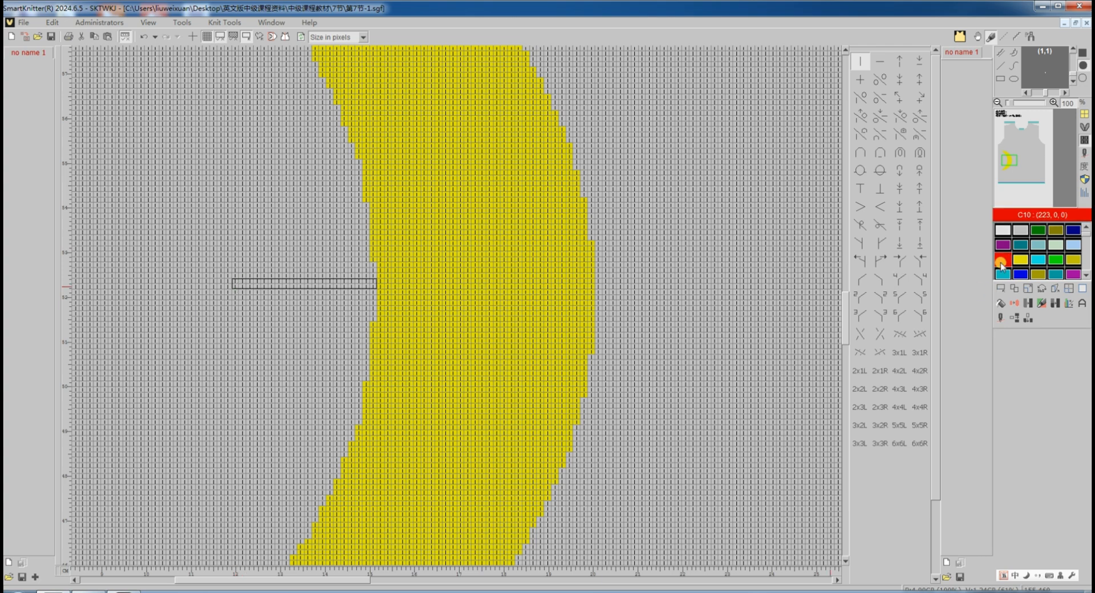
click(239, 291)
scroll(313, 319, down, 3)
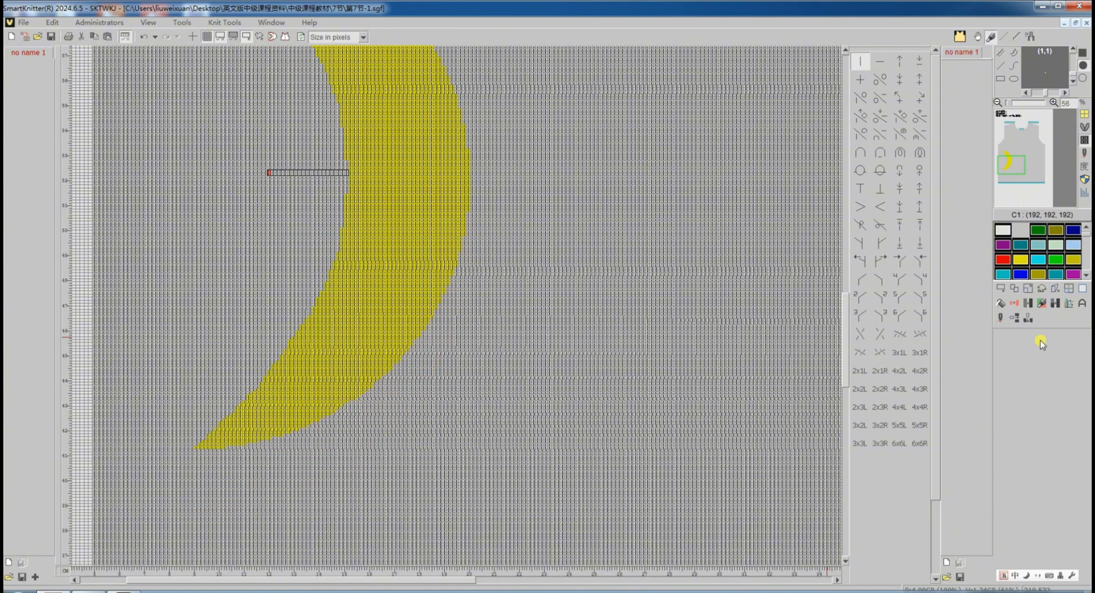
Insert a horizontal line just below the crescent's bottom tip.
click(1015, 318)
scroll(203, 458, up, 3)
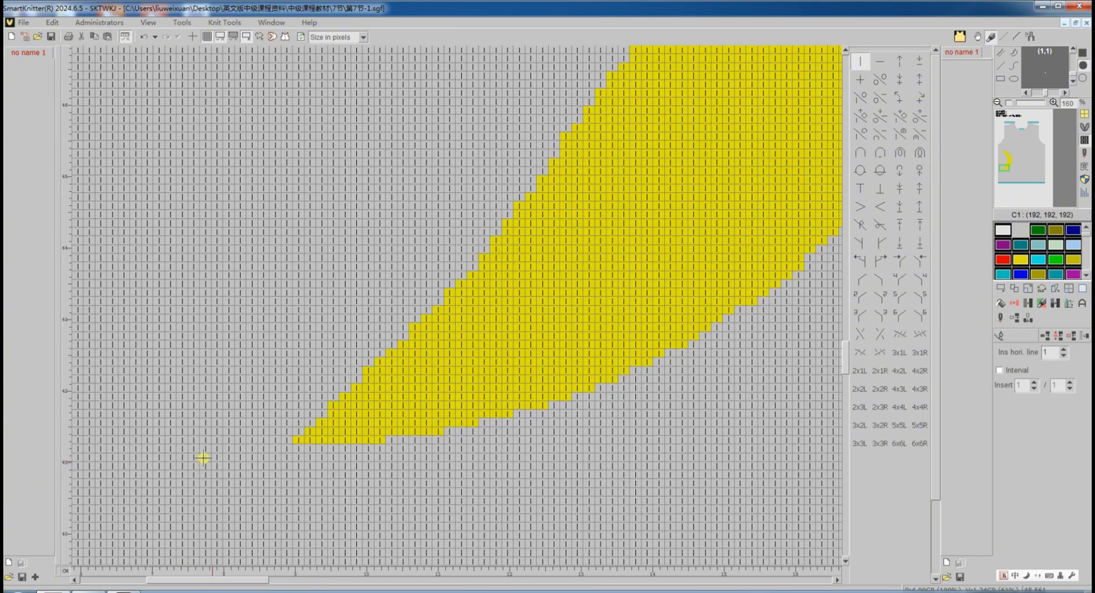
click(319, 441)
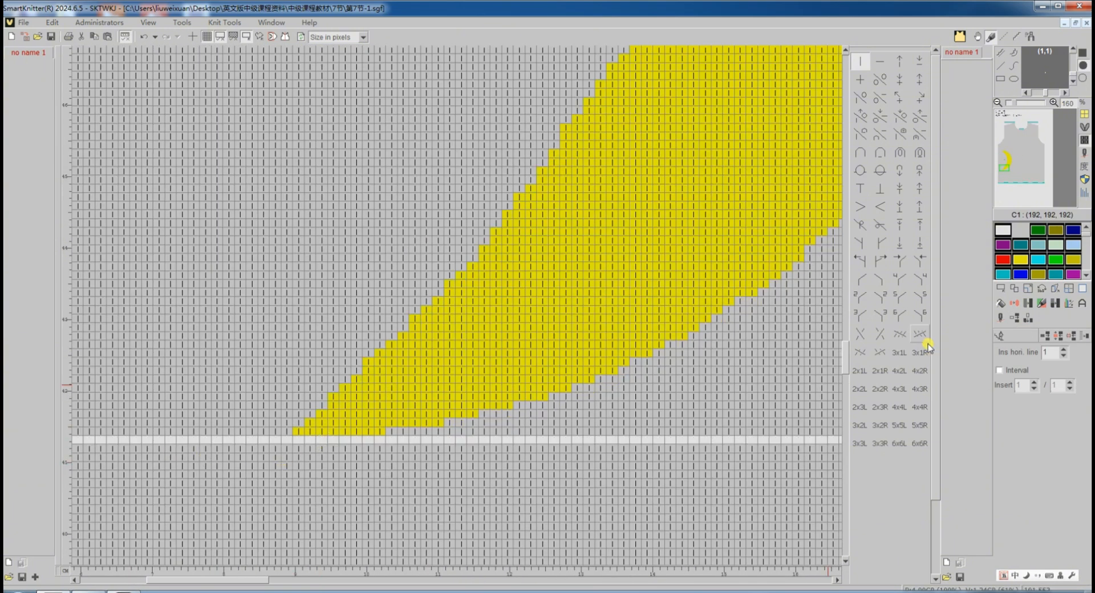
Select the crescent block above the inserted line and copy it below the garment.
click(1001, 336)
click(1001, 288)
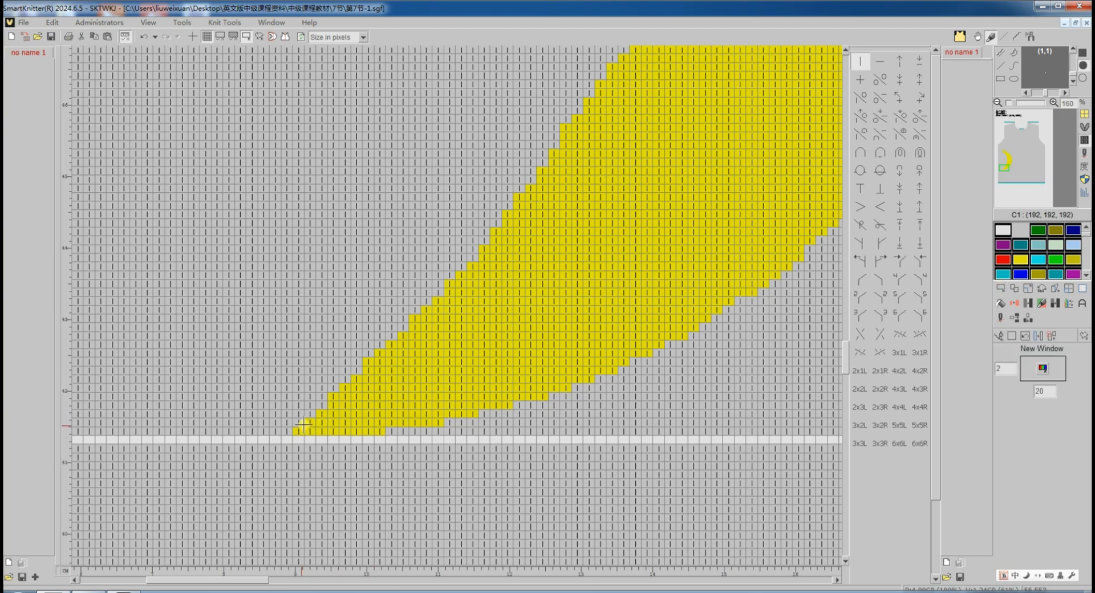
drag(299, 432, 453, 86)
scroll(437, 344, down, 4)
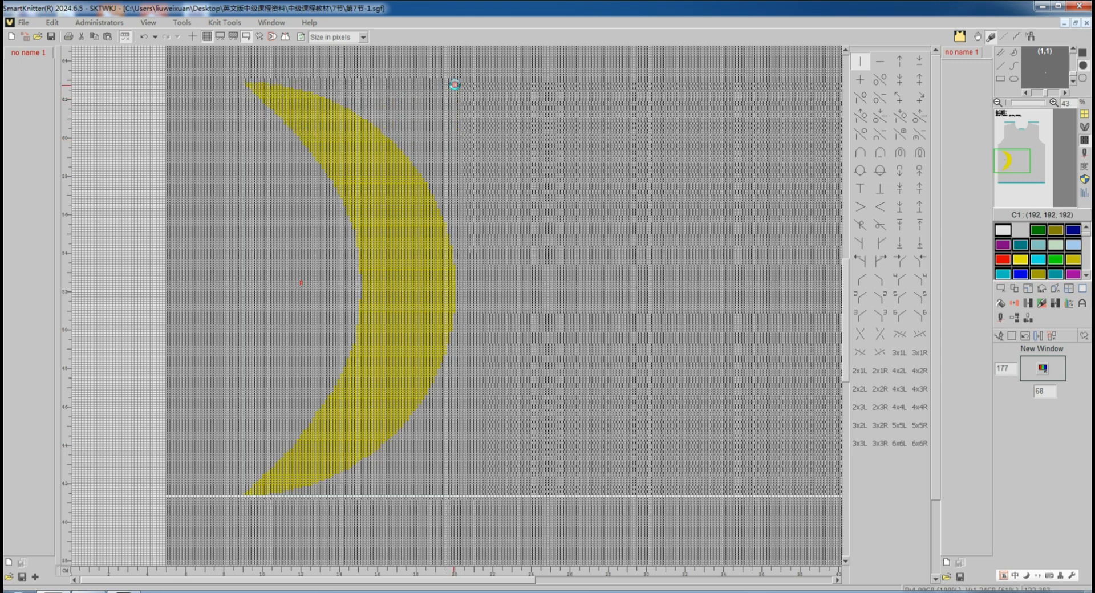
scroll(556, 171, down, 5)
scroll(551, 201, down, 3)
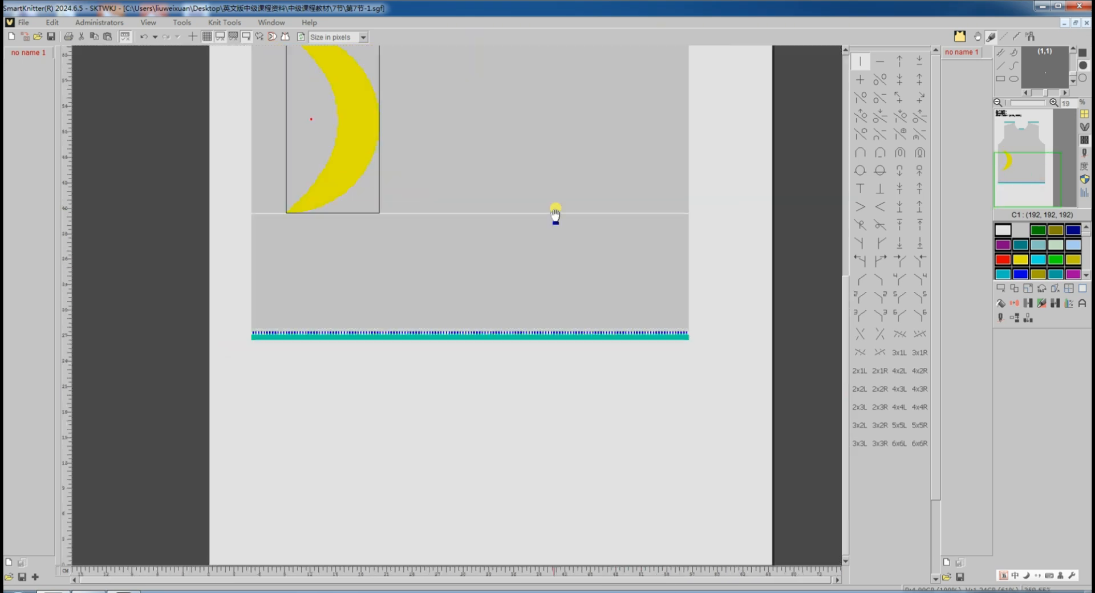
click(1016, 290)
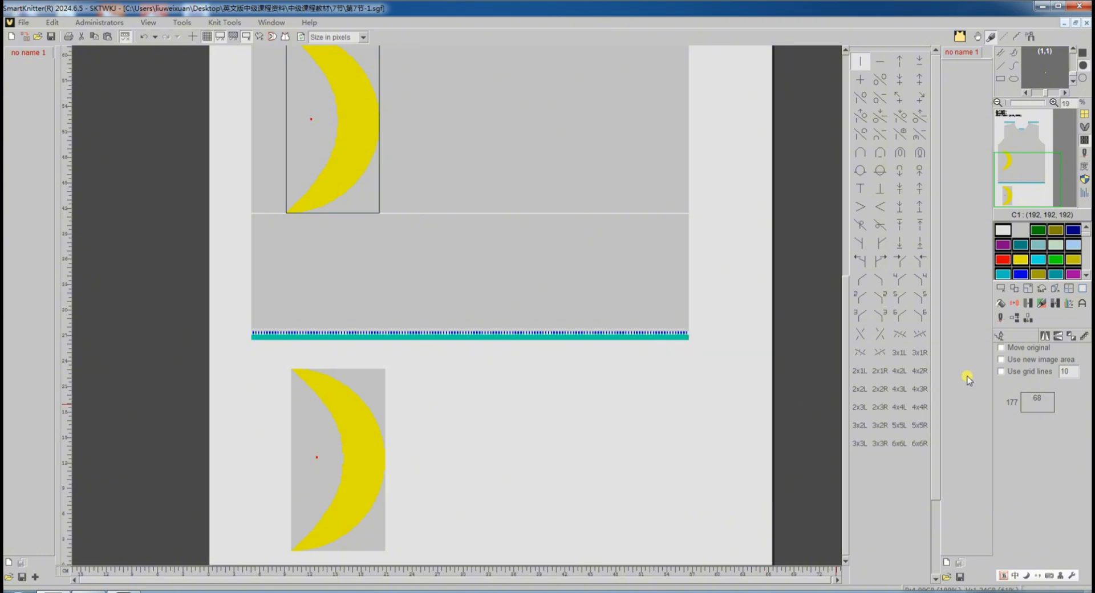
Select the copied crescent block and change its gray background colour.
click(998, 336)
click(1002, 289)
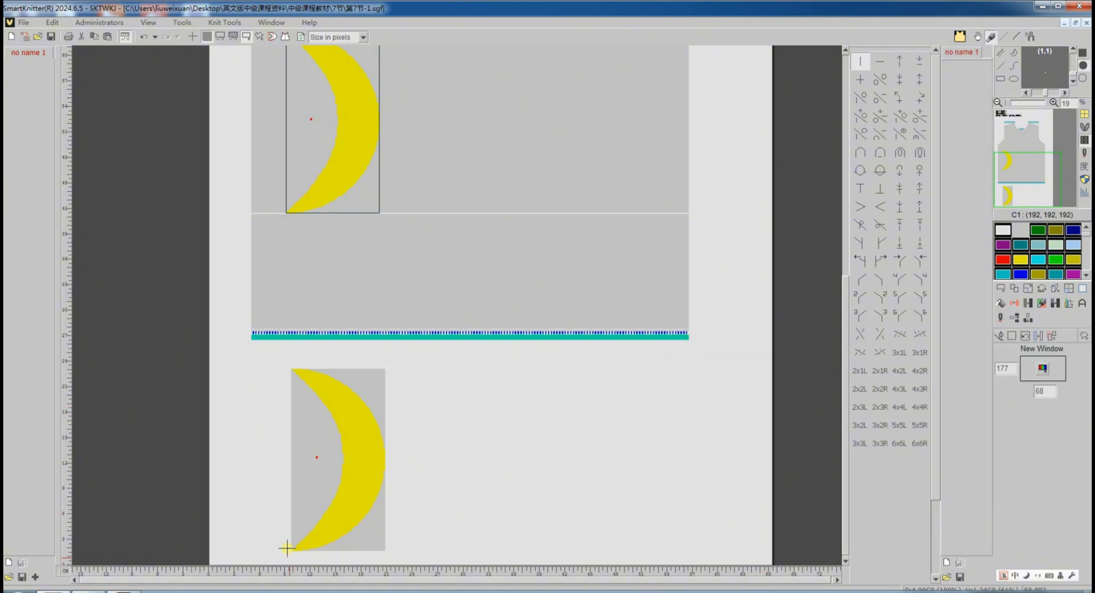
scroll(284, 553, up, 5)
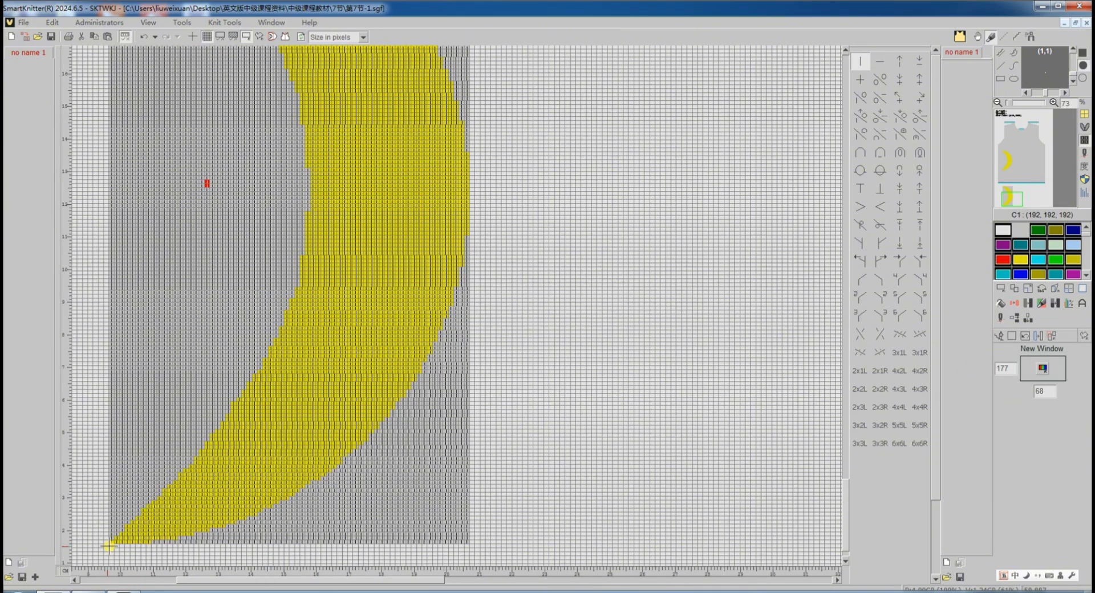
drag(111, 542, 467, 291)
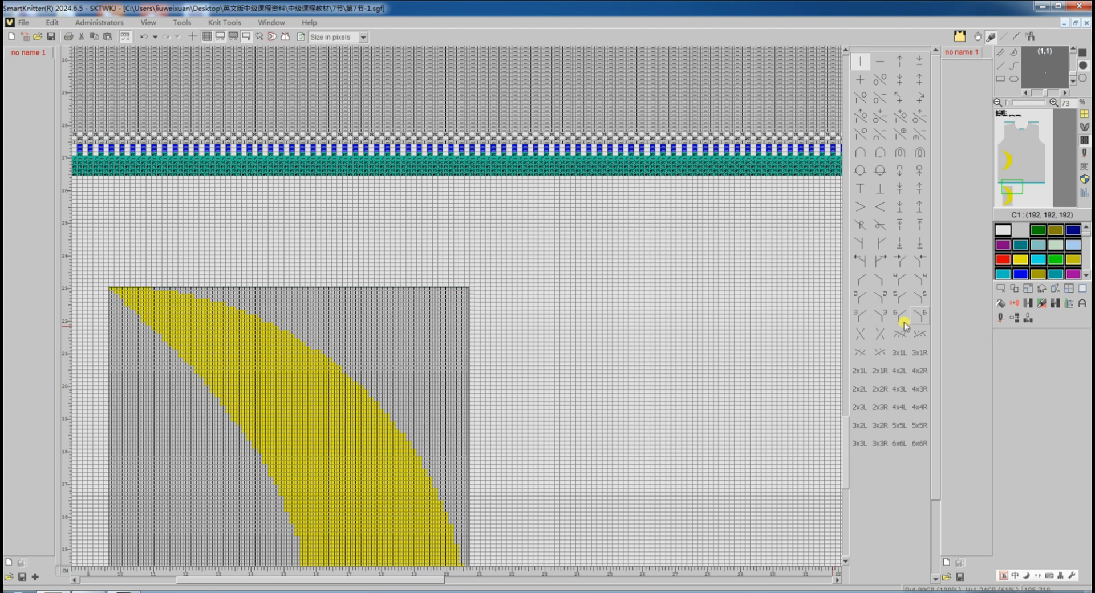
click(1028, 303)
click(387, 379)
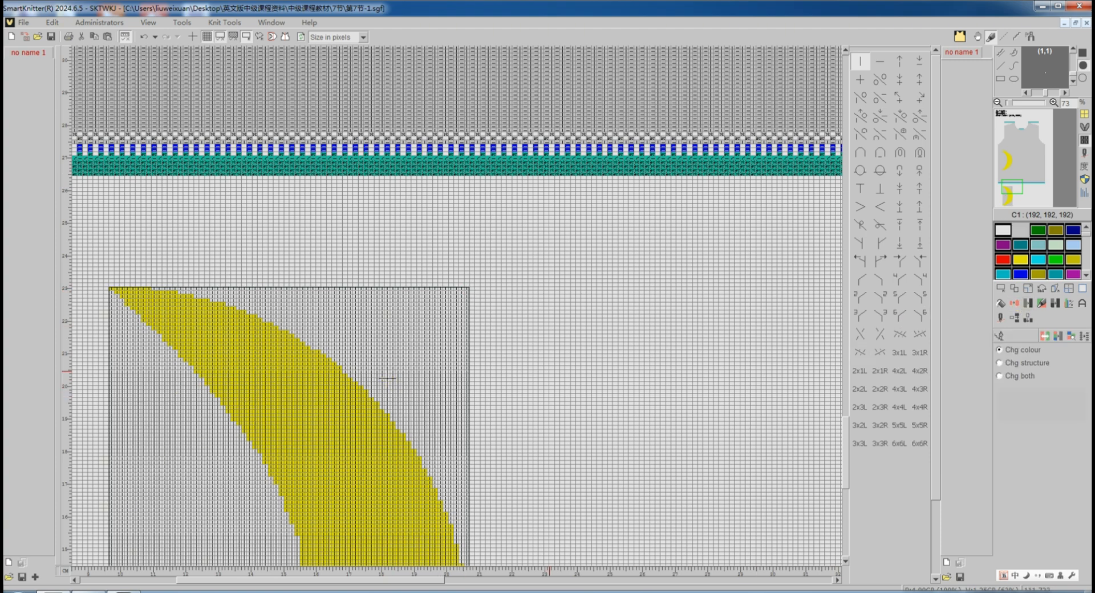
Stamp three copies of the crescent in a row to the right of the original, aligning their red markers.
scroll(541, 376, down, 3)
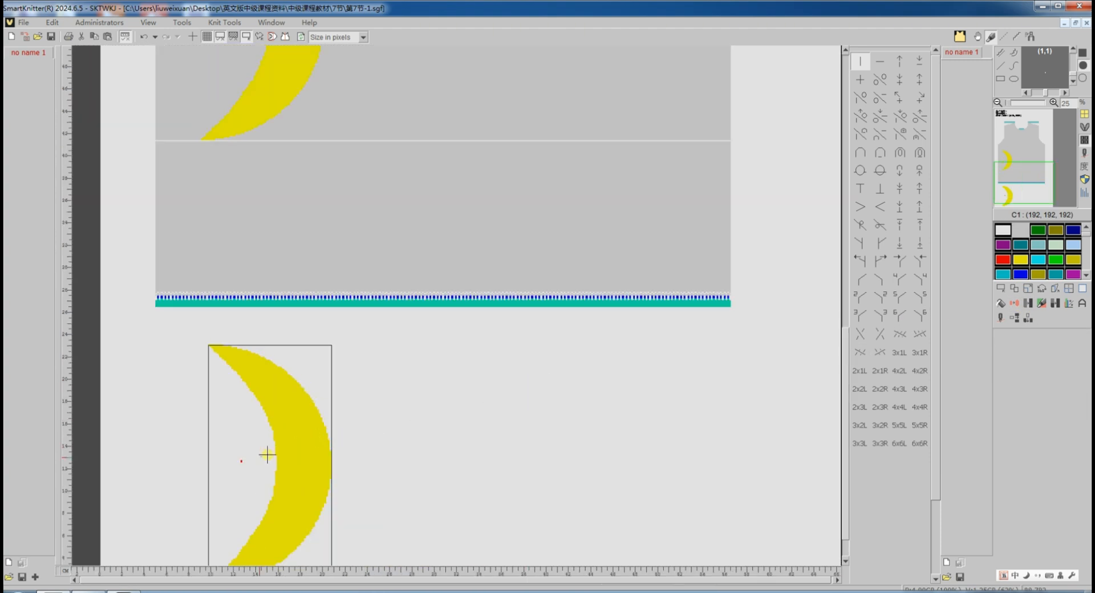
scroll(320, 386, up, 5)
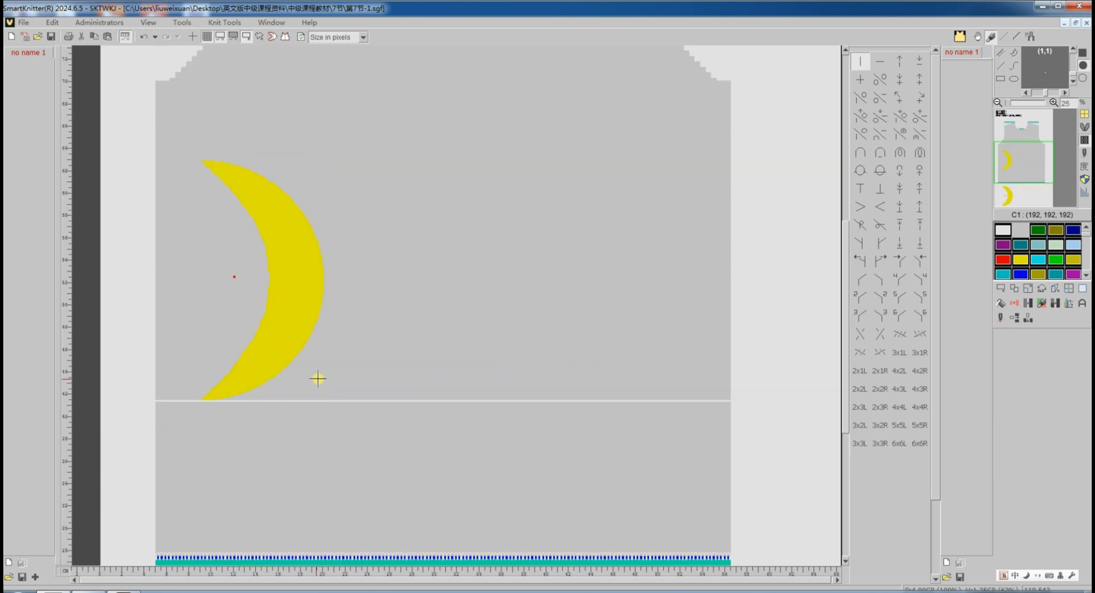
click(233, 38)
click(1014, 290)
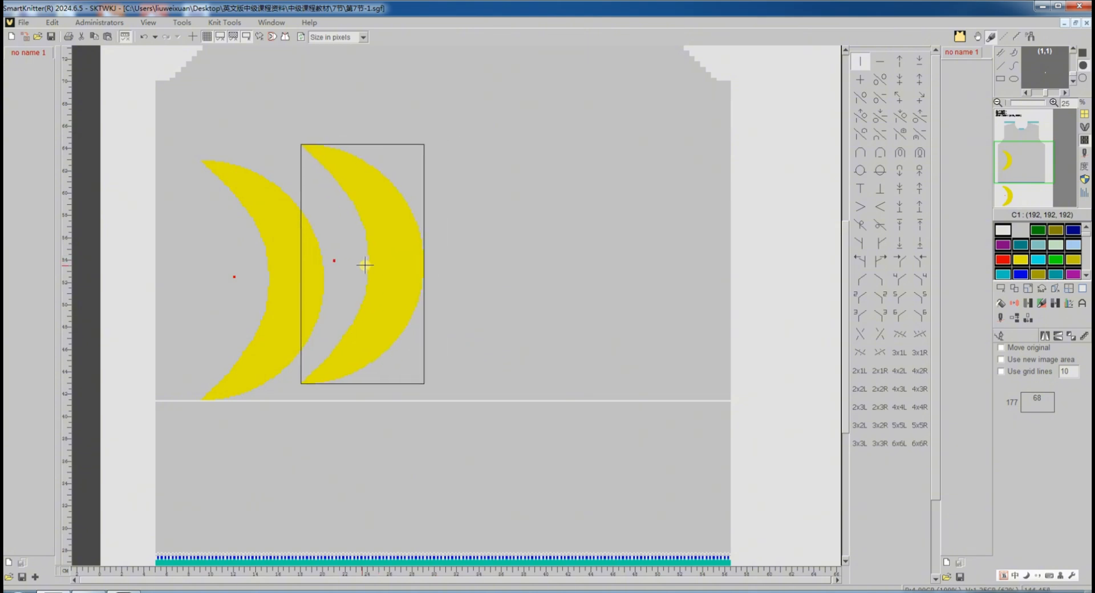
scroll(354, 274, up, 2)
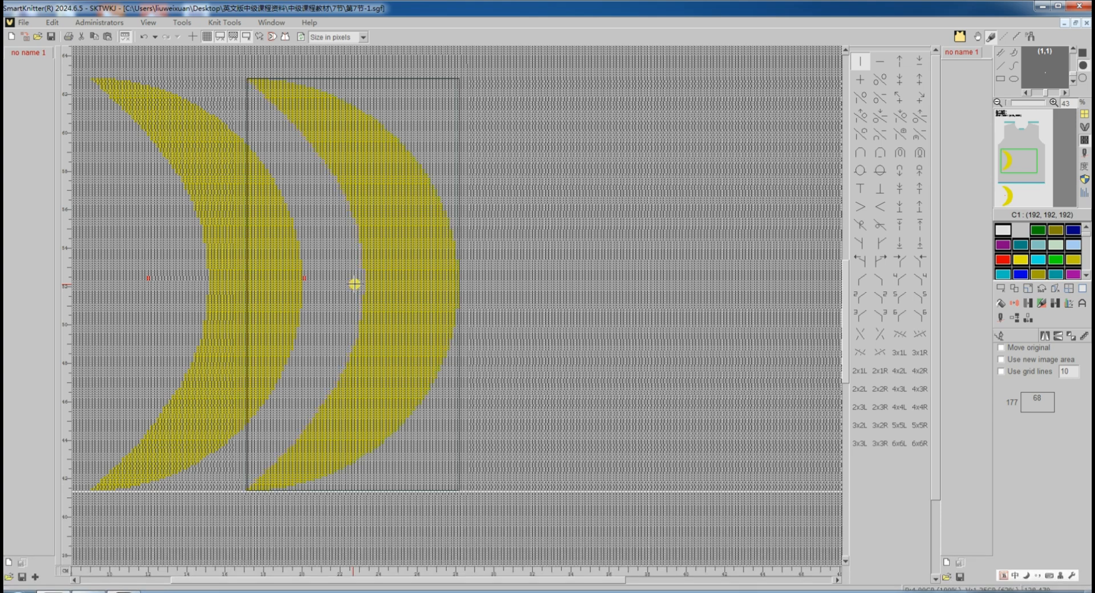
click(354, 284)
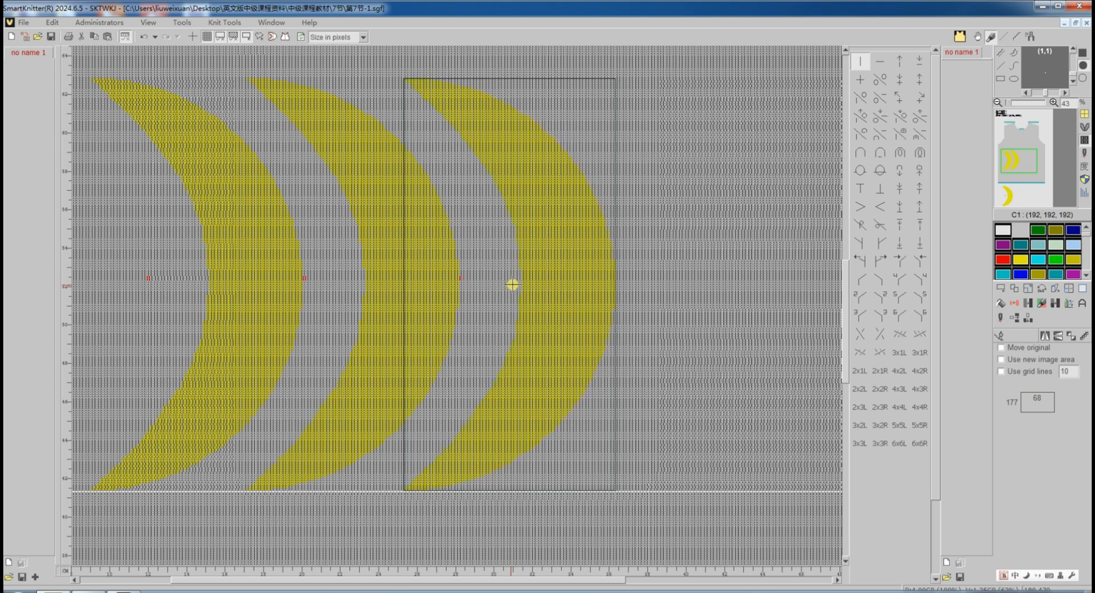
click(512, 284)
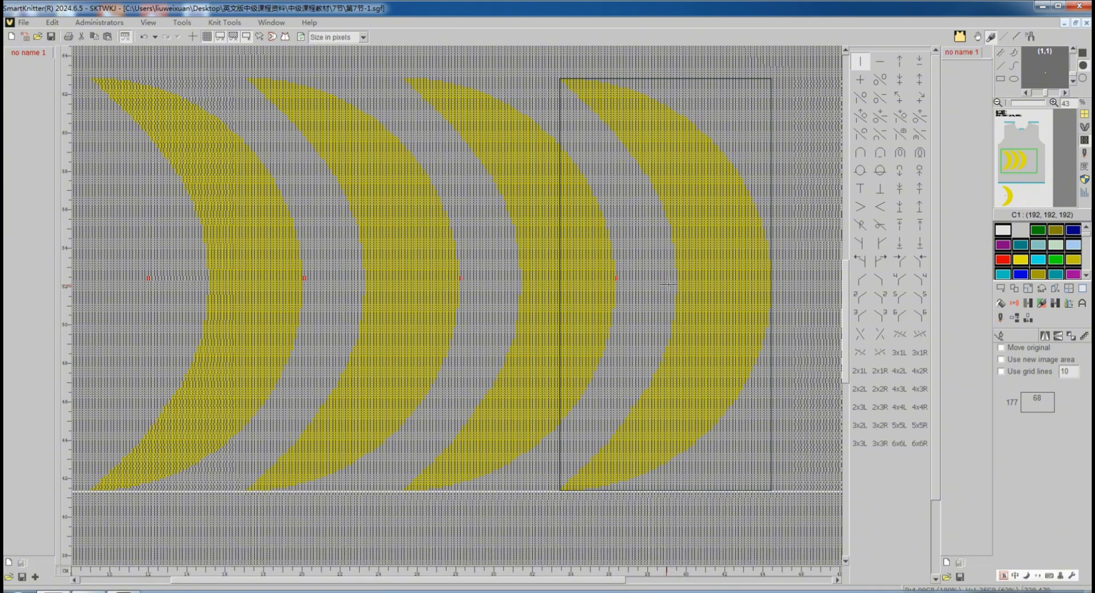
click(668, 284)
click(1000, 290)
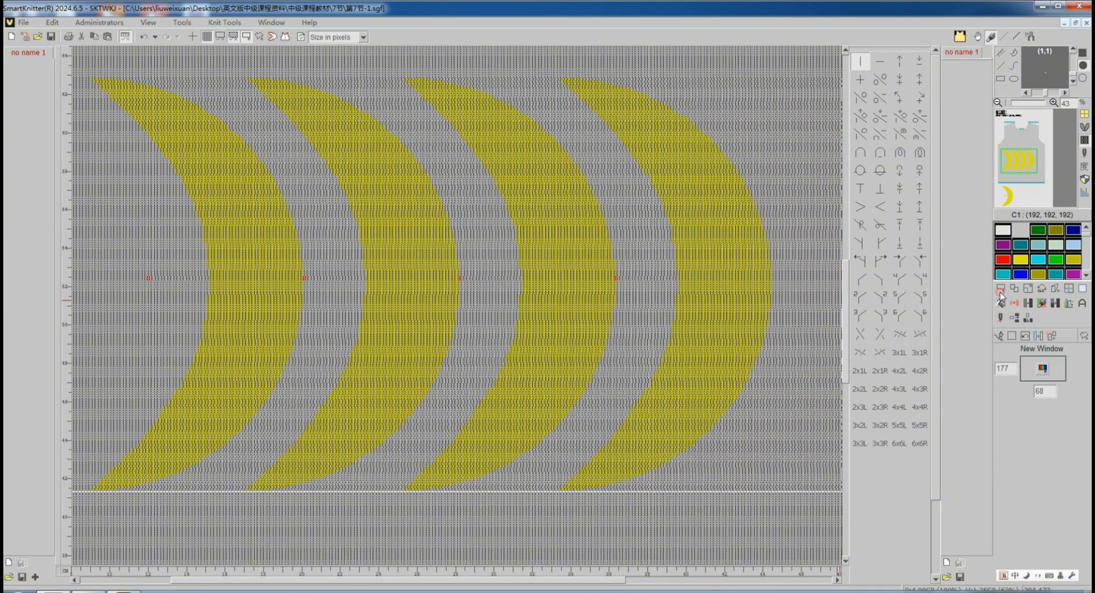
Select a band across the crescents' middle rows and recolour the red marker stitches to background gray.
drag(812, 303, 110, 248)
click(1030, 305)
scroll(717, 296, up, 4)
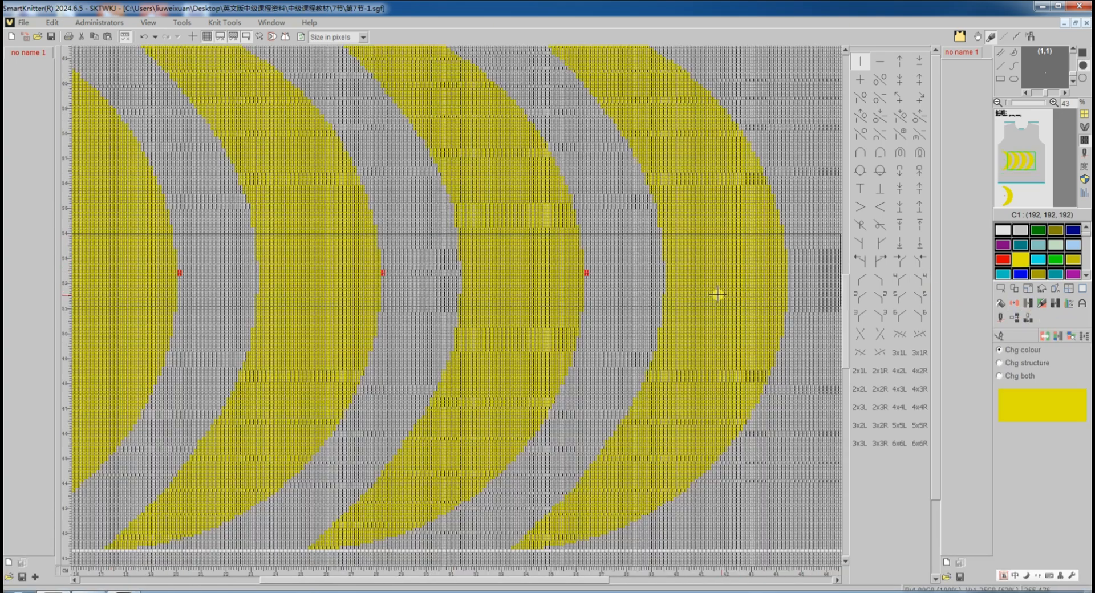
click(433, 247)
scroll(451, 245, down, 6)
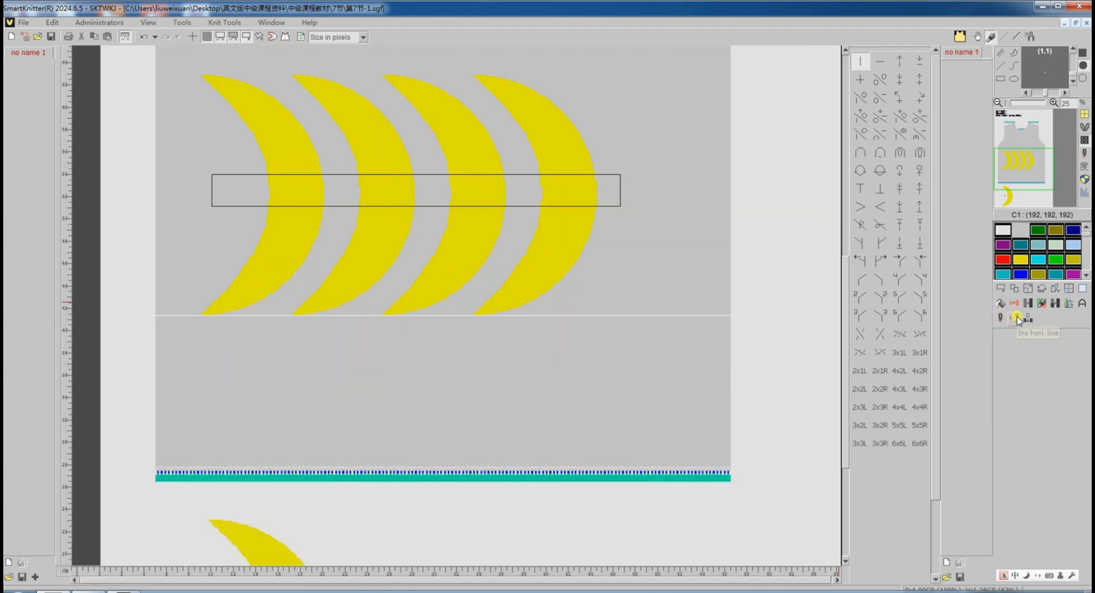
Delete the inserted horizontal line below the crescents.
click(1016, 318)
click(1070, 336)
scroll(490, 314, up, 5)
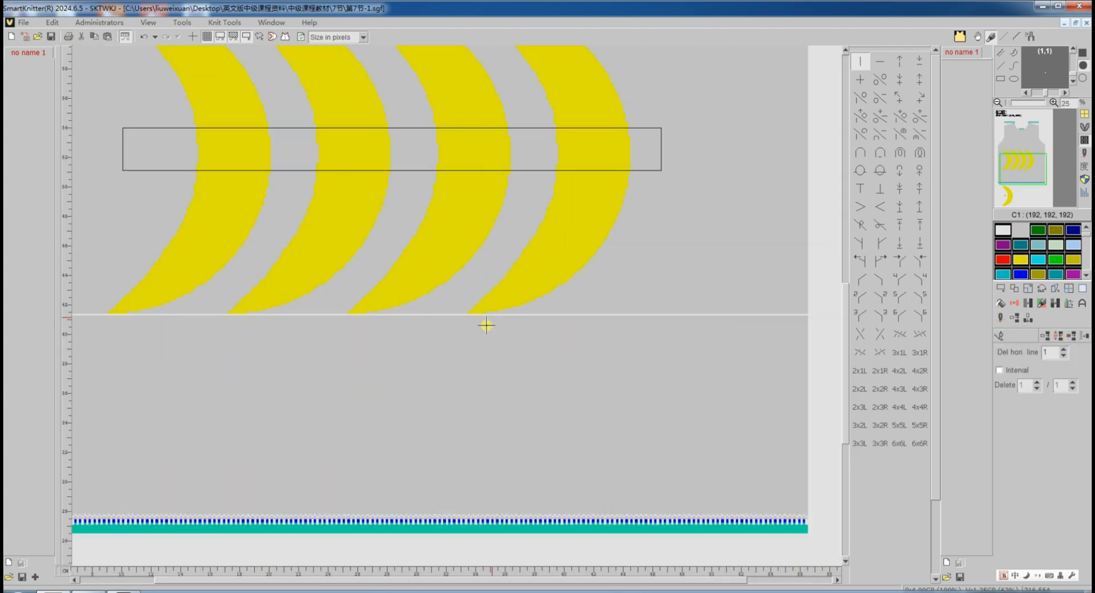
click(428, 298)
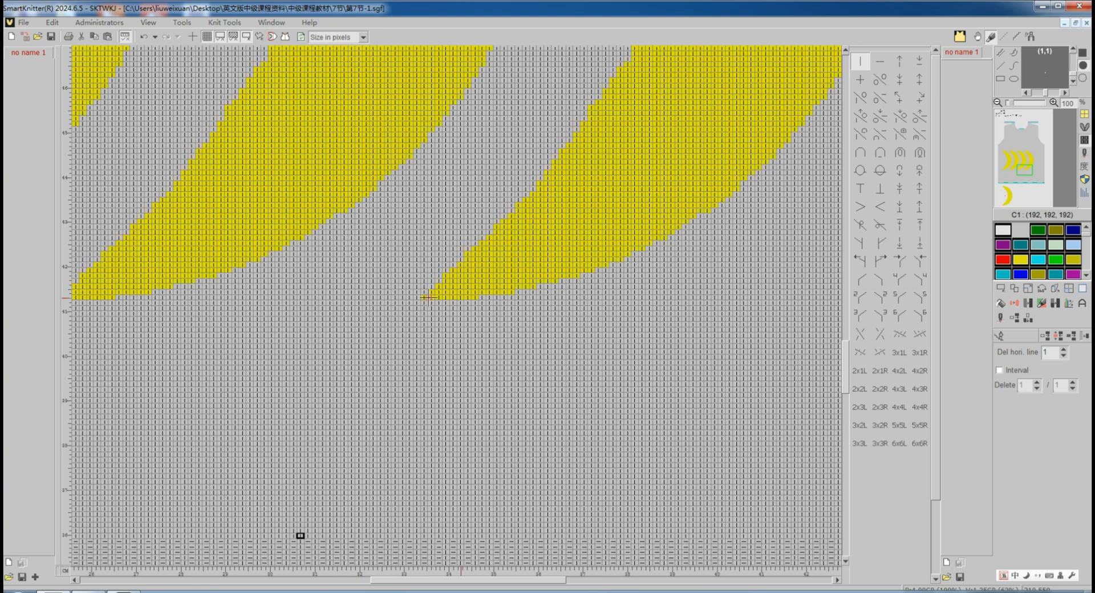
Clear the leftover crescent template from below the vest's front panel.
click(1003, 343)
scroll(730, 325, down, 4)
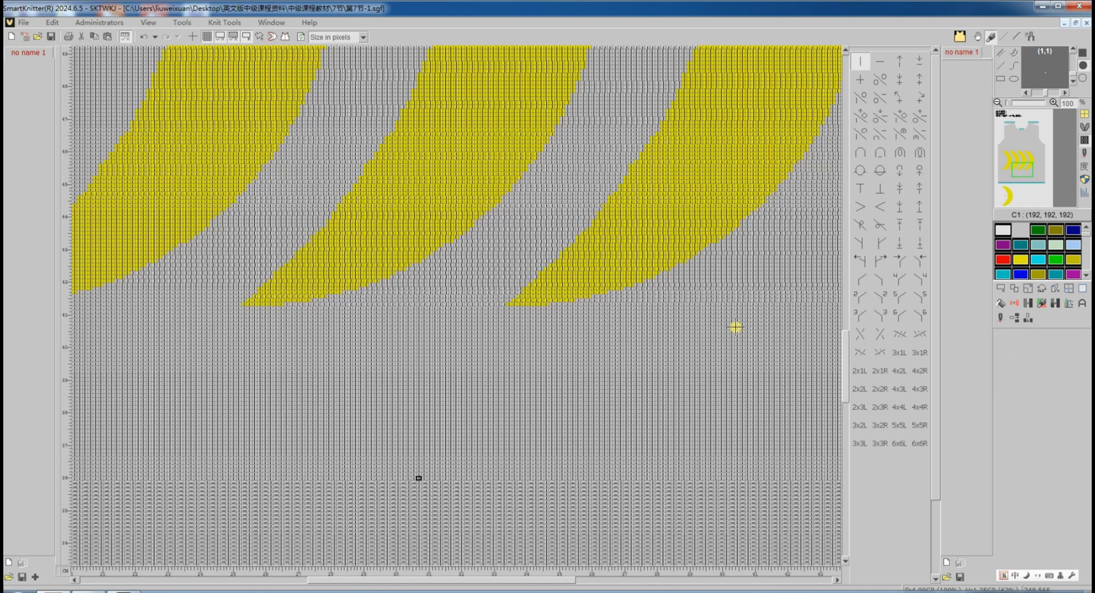
click(1001, 289)
click(1015, 337)
scroll(269, 254, down, 2)
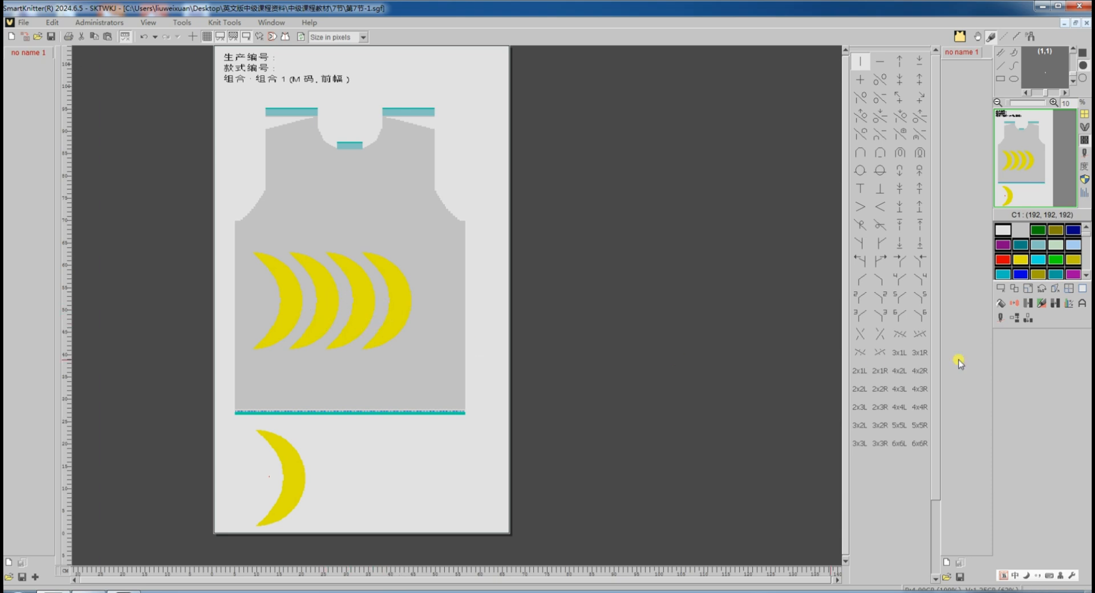
click(1001, 289)
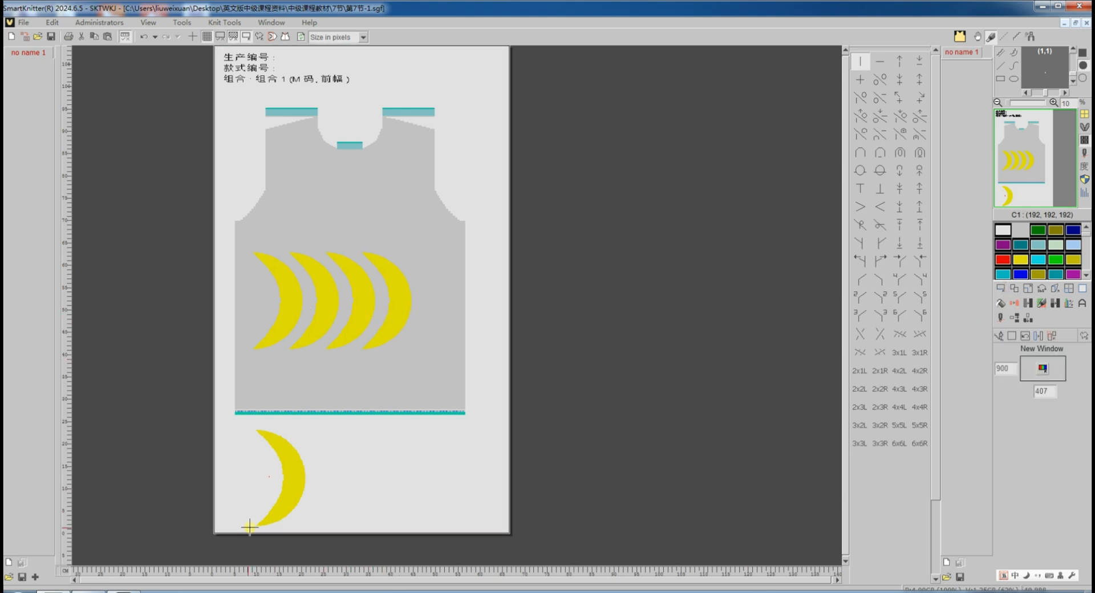
drag(250, 527, 326, 426)
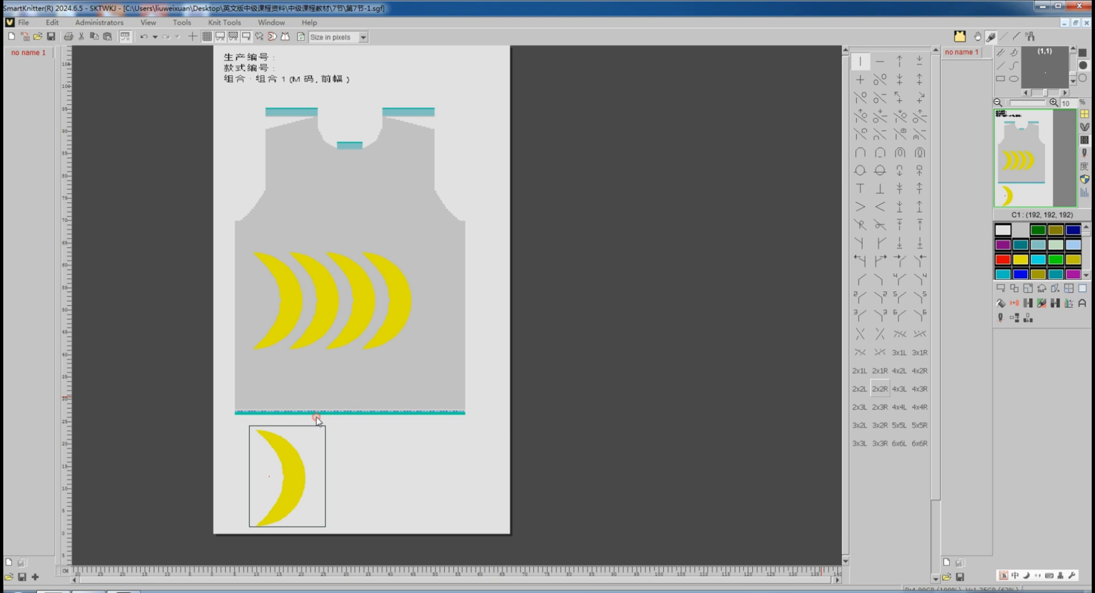
click(1082, 301)
click(1038, 376)
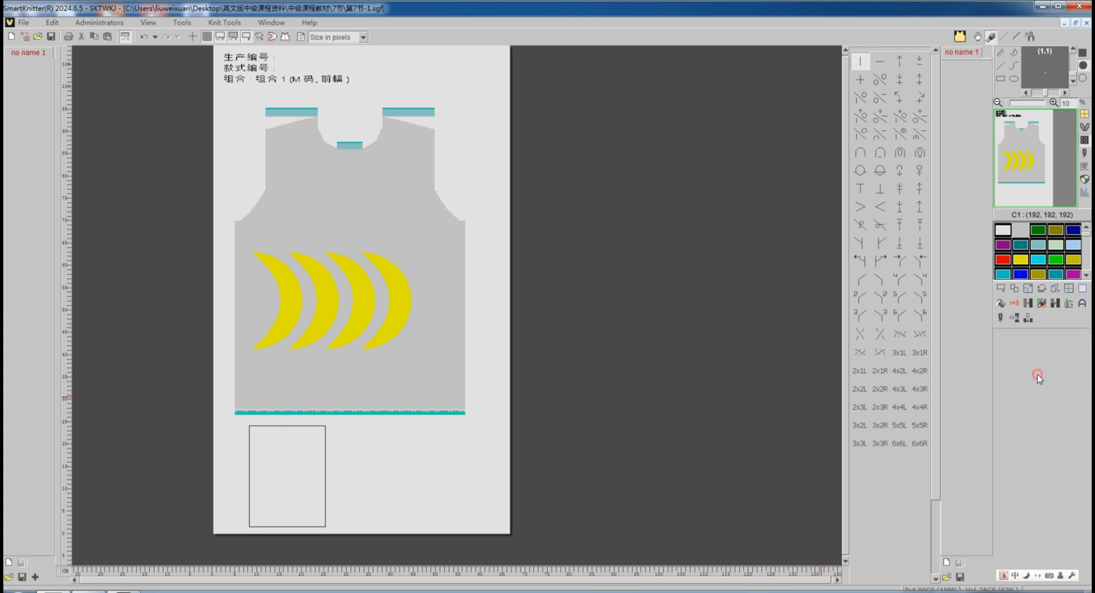
click(1013, 319)
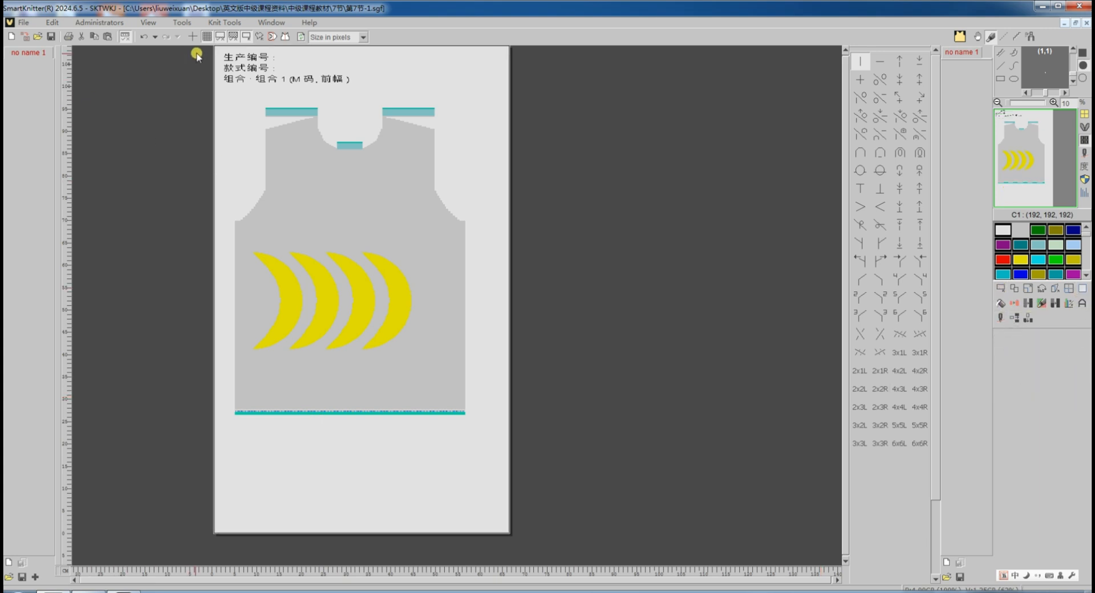
Open the flower pattern image and place a 480 by 360 selection window over its middle.
click(233, 36)
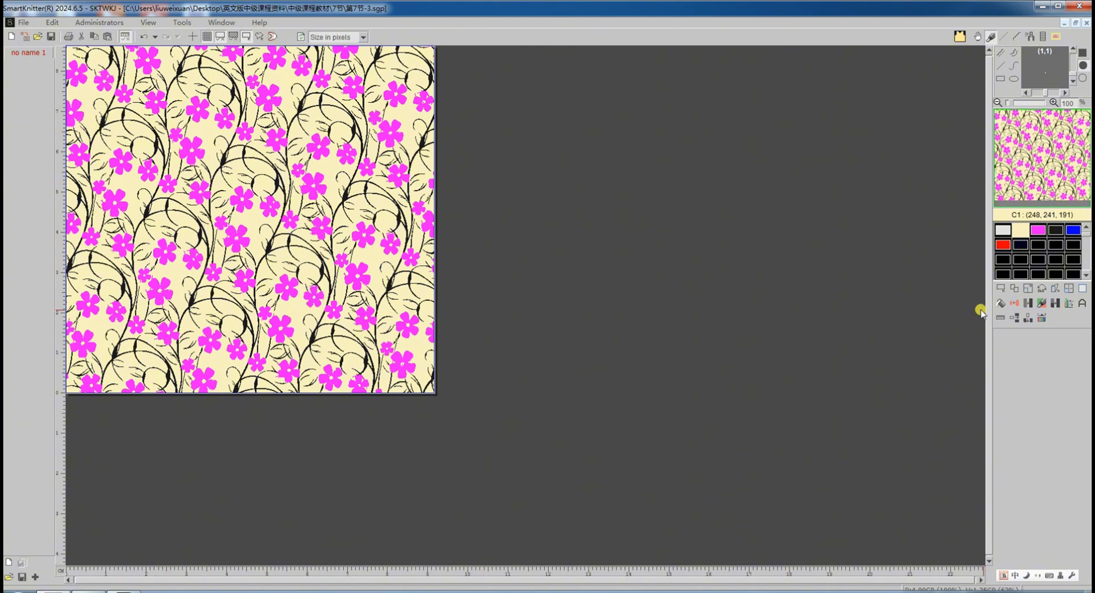
click(1000, 289)
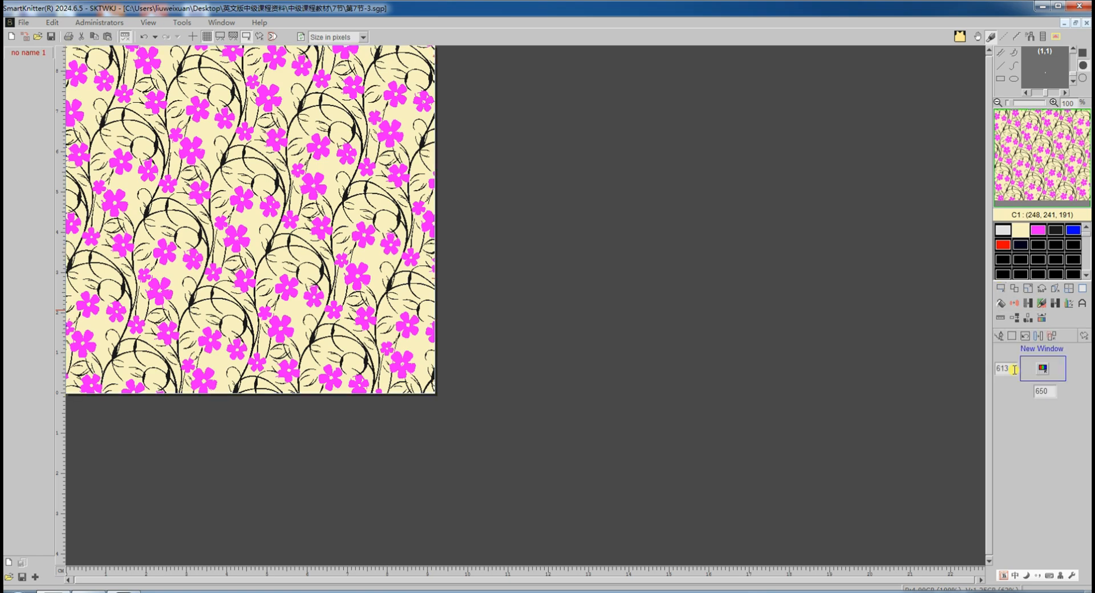
click(1031, 394)
drag(1013, 368, 990, 370)
text(48)
text(3)
drag(1014, 369, 970, 372)
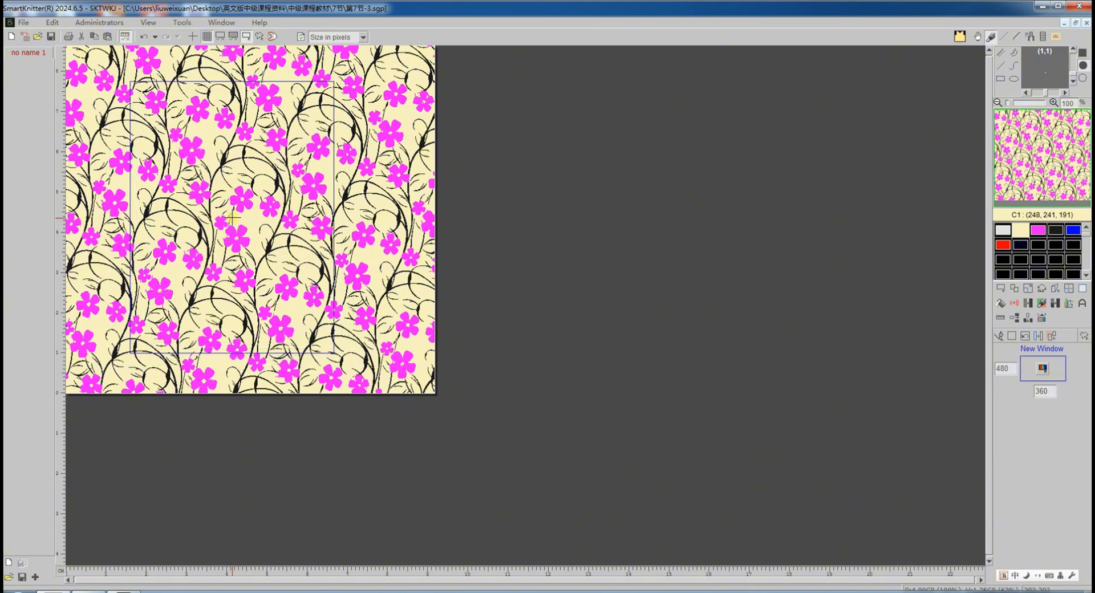
click(231, 216)
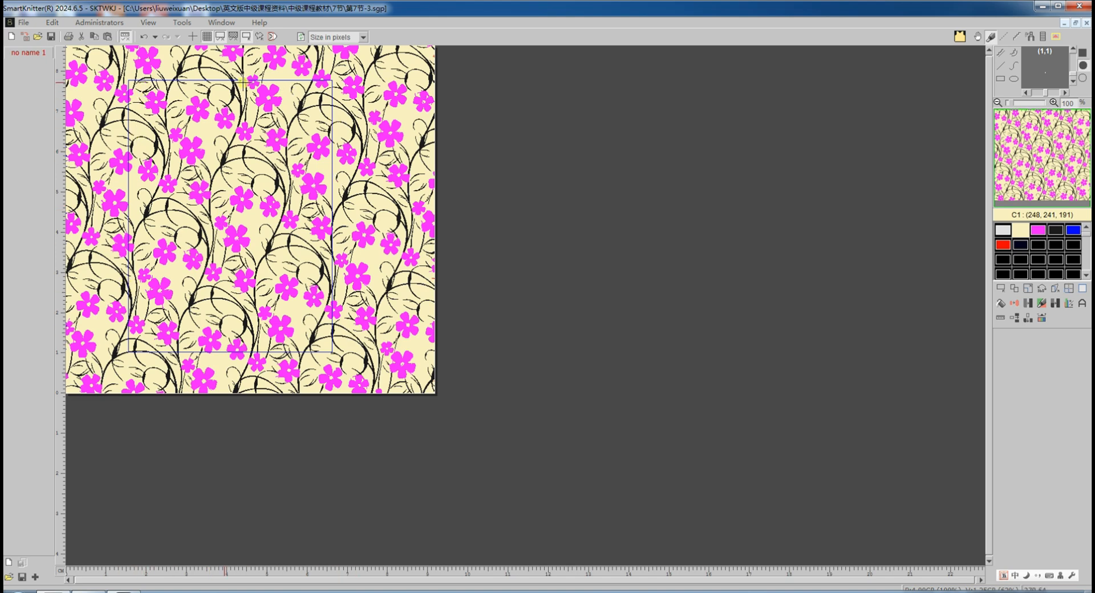
Recolour the selection's cream background to the background colour and save the selection to the image library.
click(1029, 304)
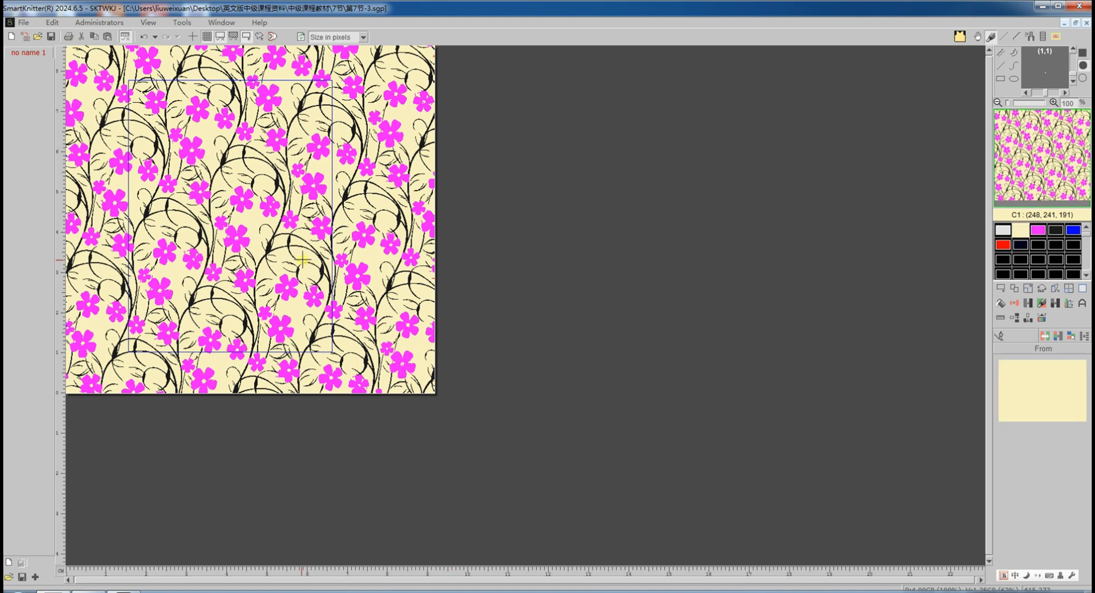
click(1002, 230)
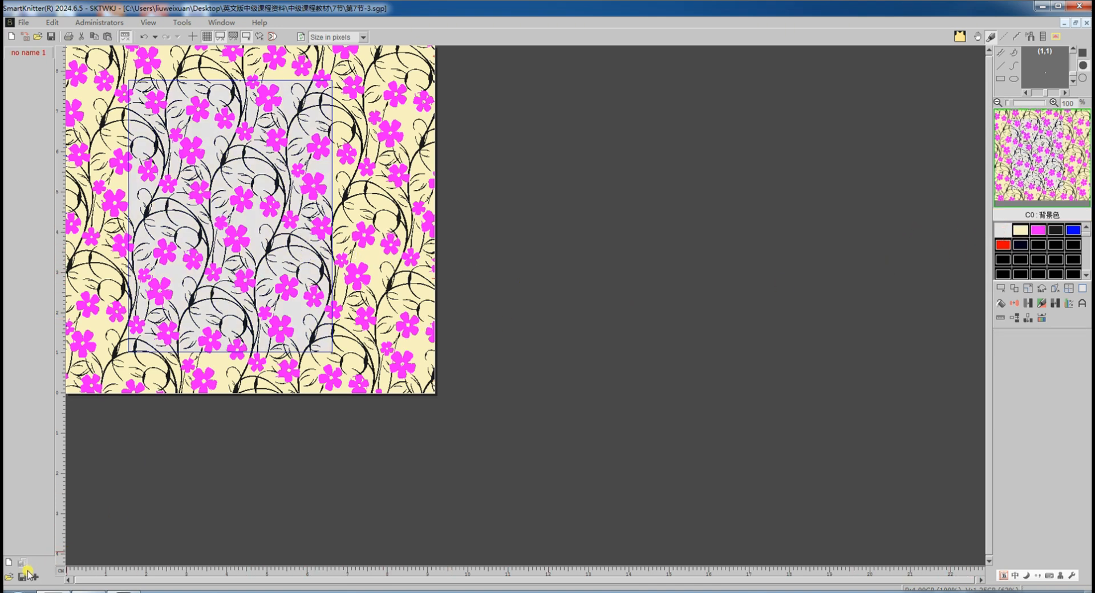
click(36, 577)
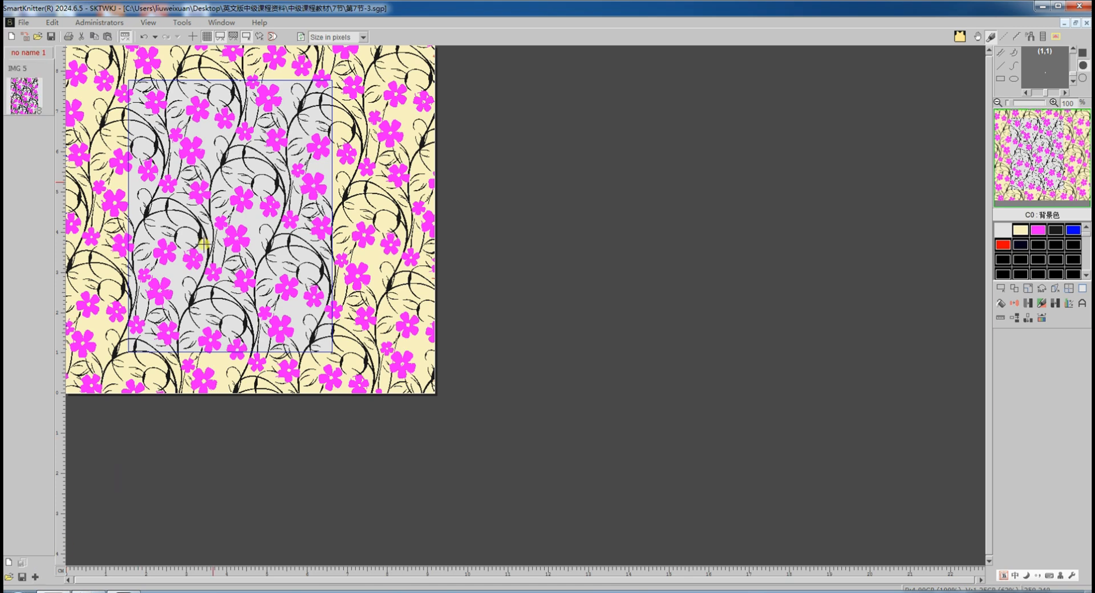
Switch to the vest design and set the library image's pattern fill parameters to fill colour without structure.
click(222, 23)
click(244, 89)
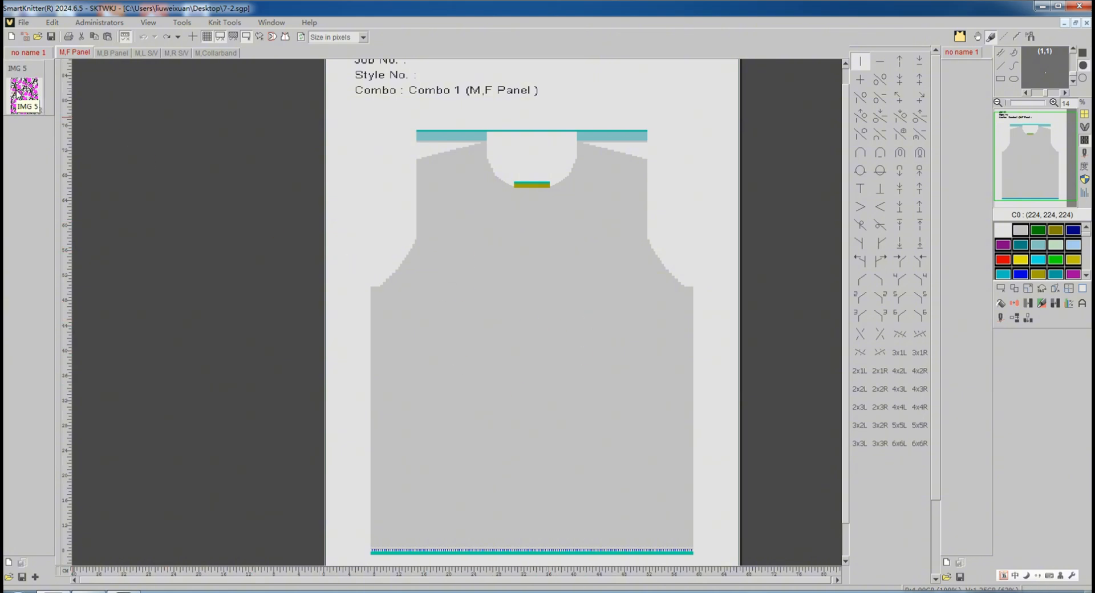
right_click(22, 95)
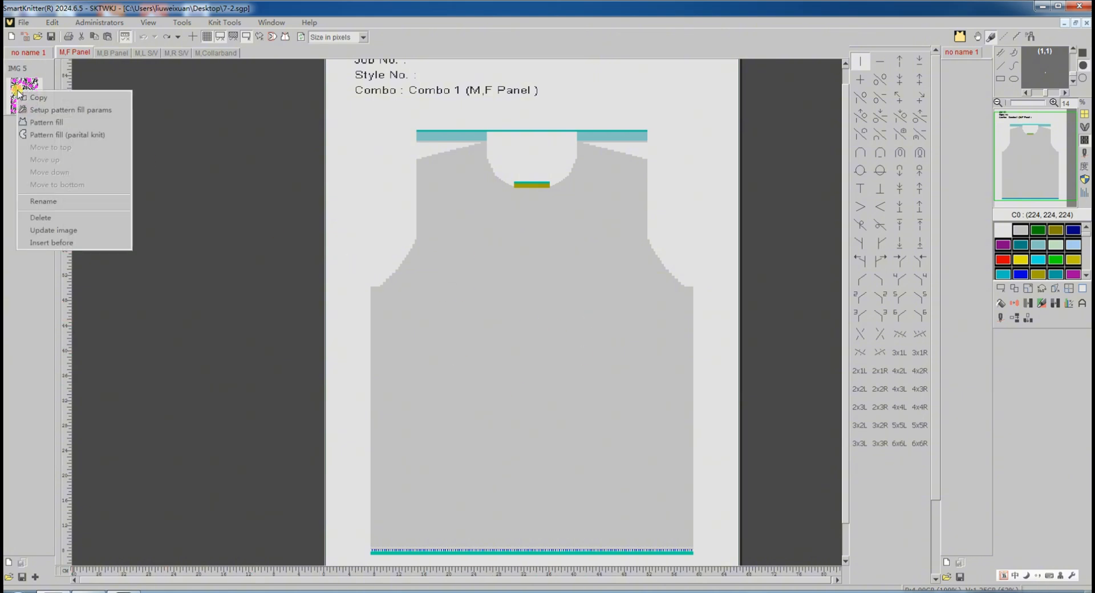
click(39, 110)
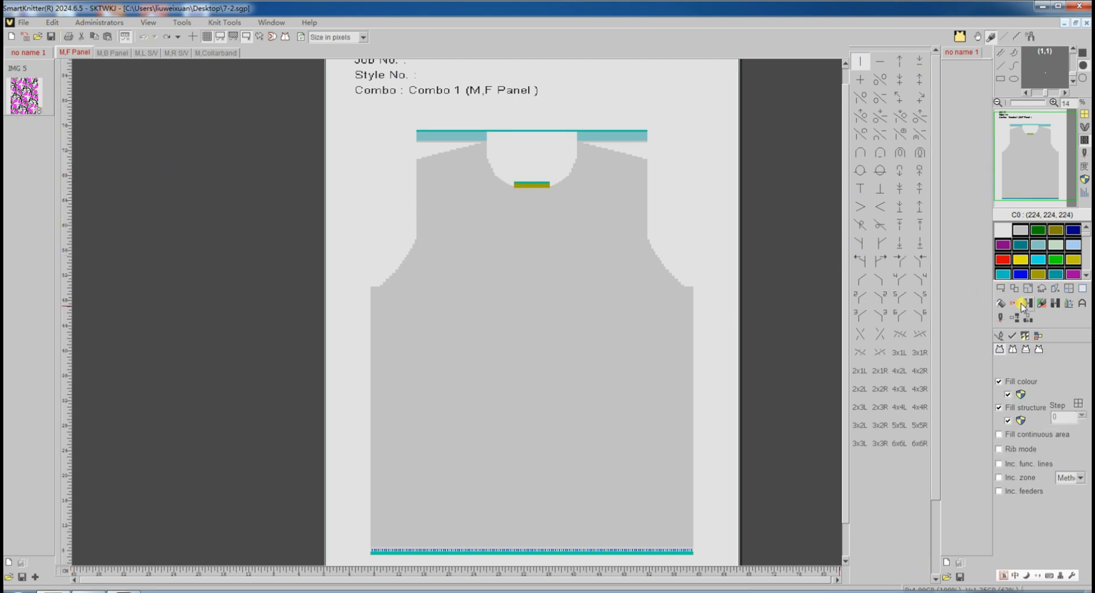
click(1037, 337)
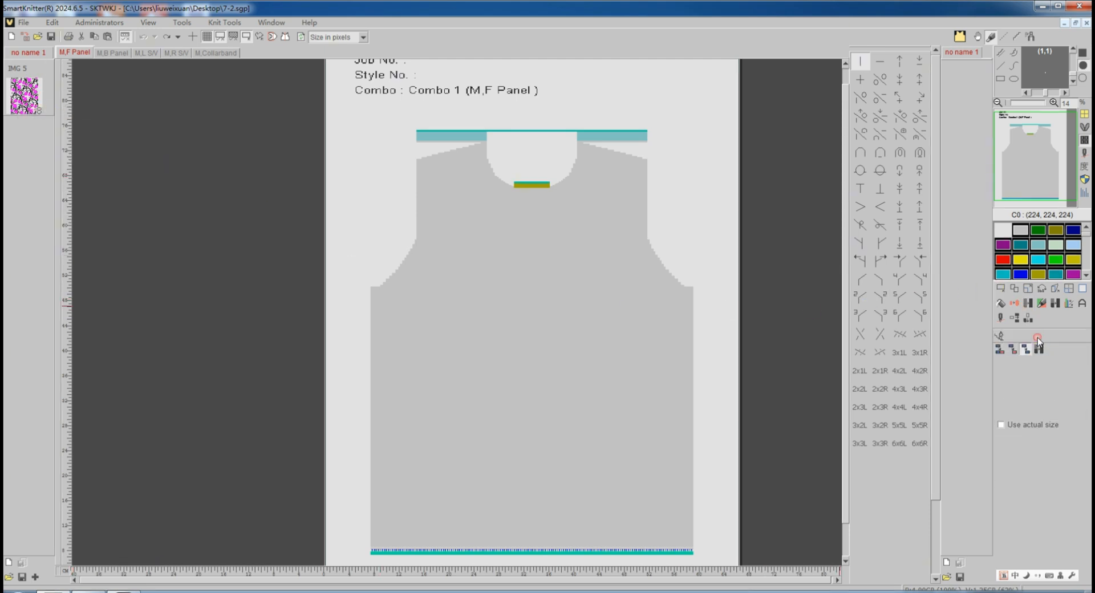
click(1000, 351)
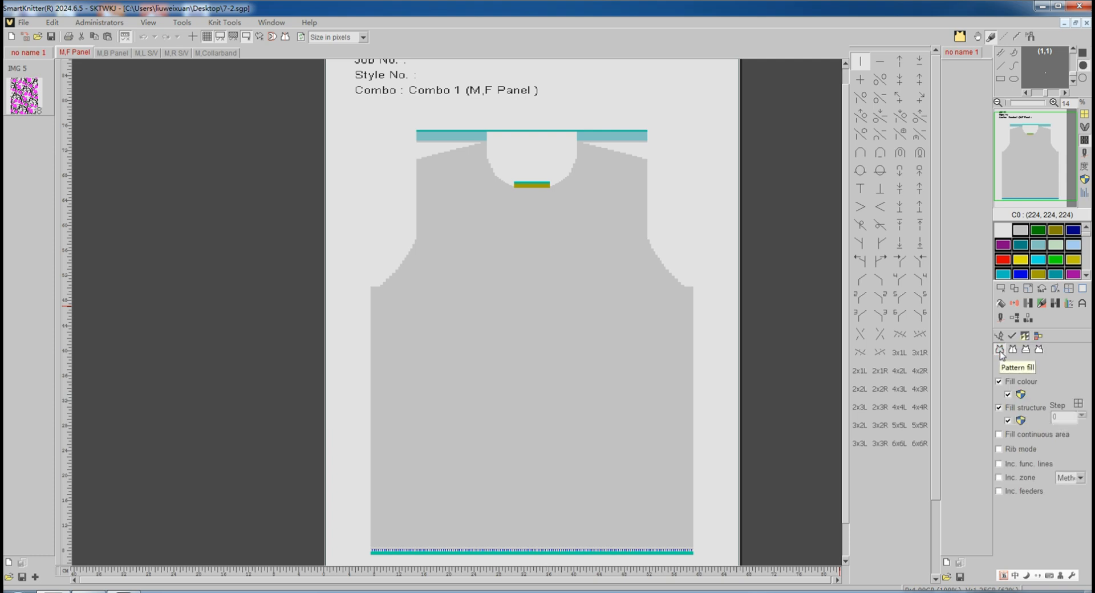
click(1009, 421)
click(1008, 395)
click(1009, 394)
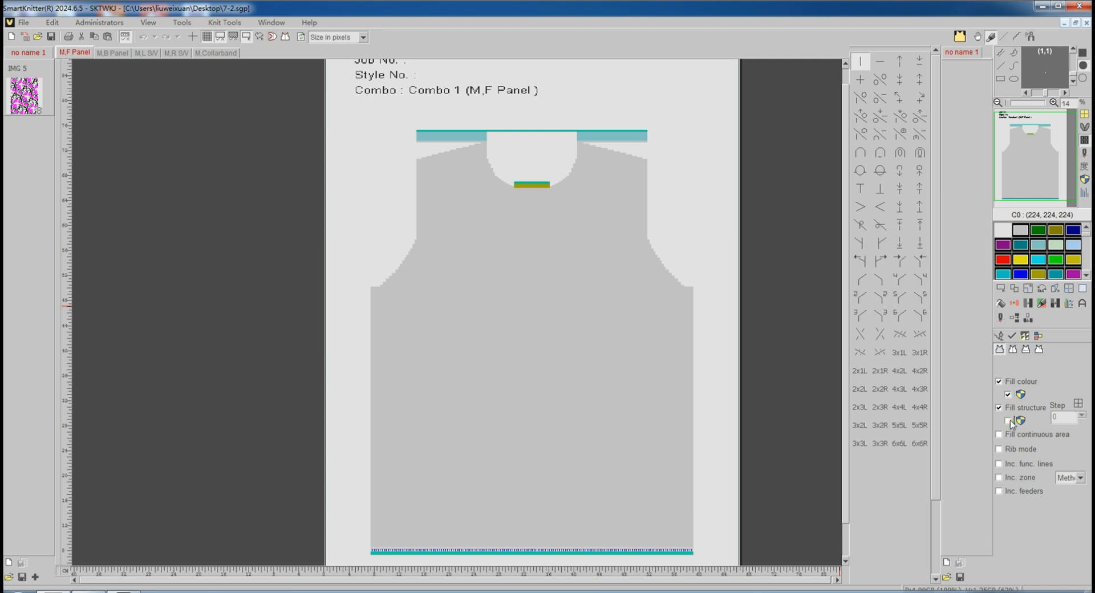
click(1012, 335)
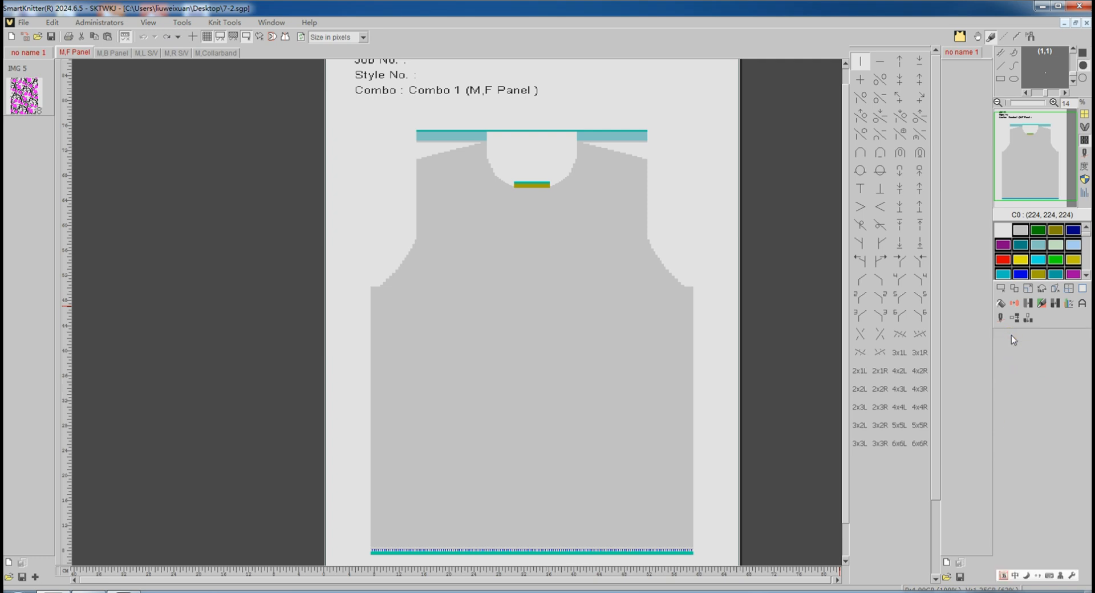
Pattern-fill the vest's front panel with the flower image in transparent mode.
right_click(21, 91)
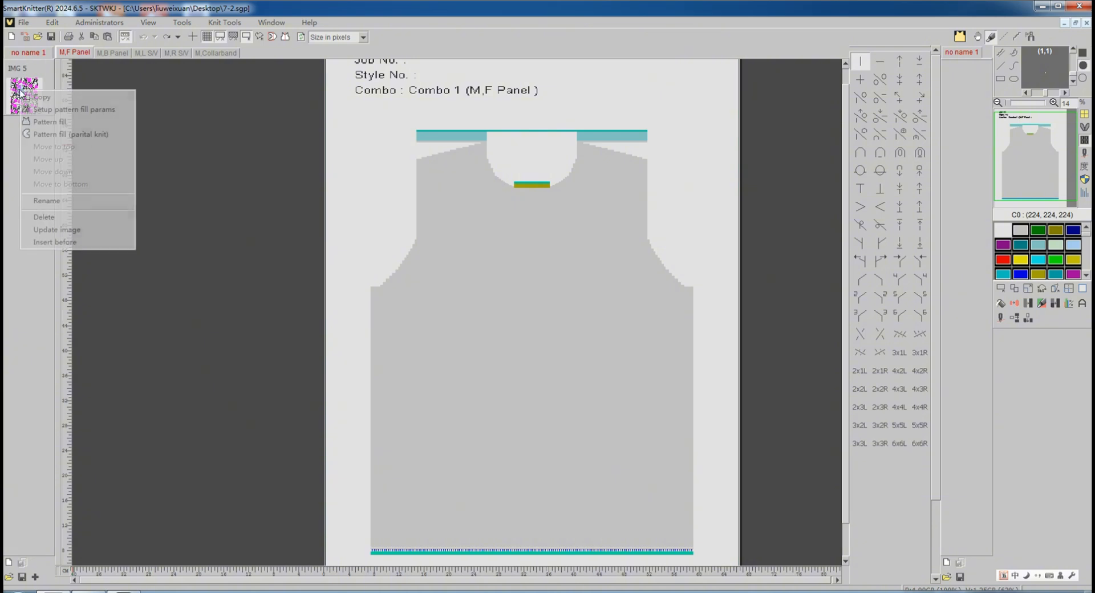
click(51, 123)
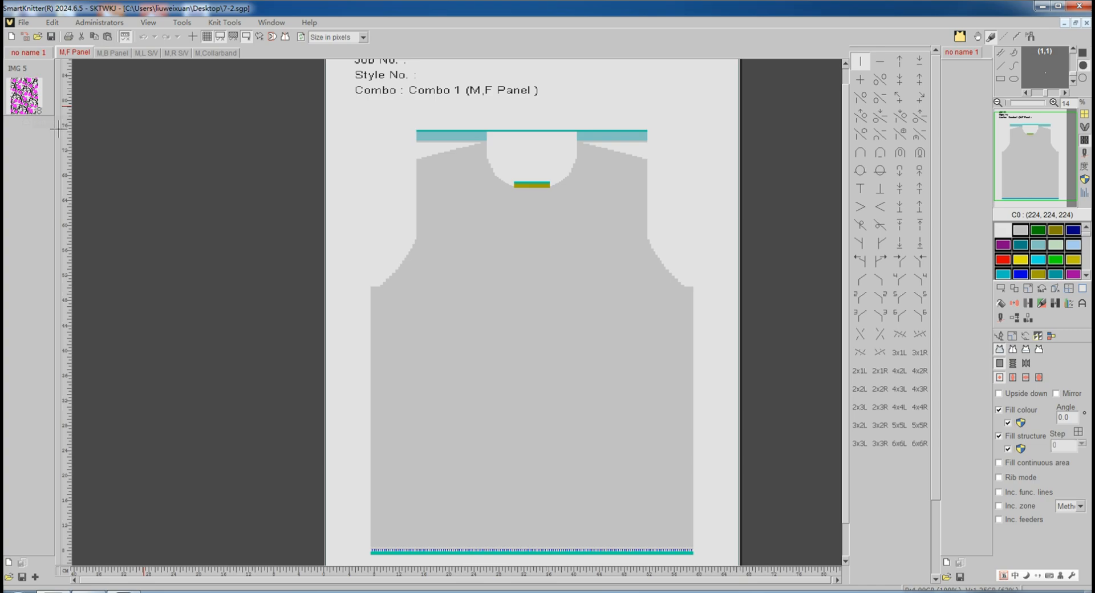
click(234, 37)
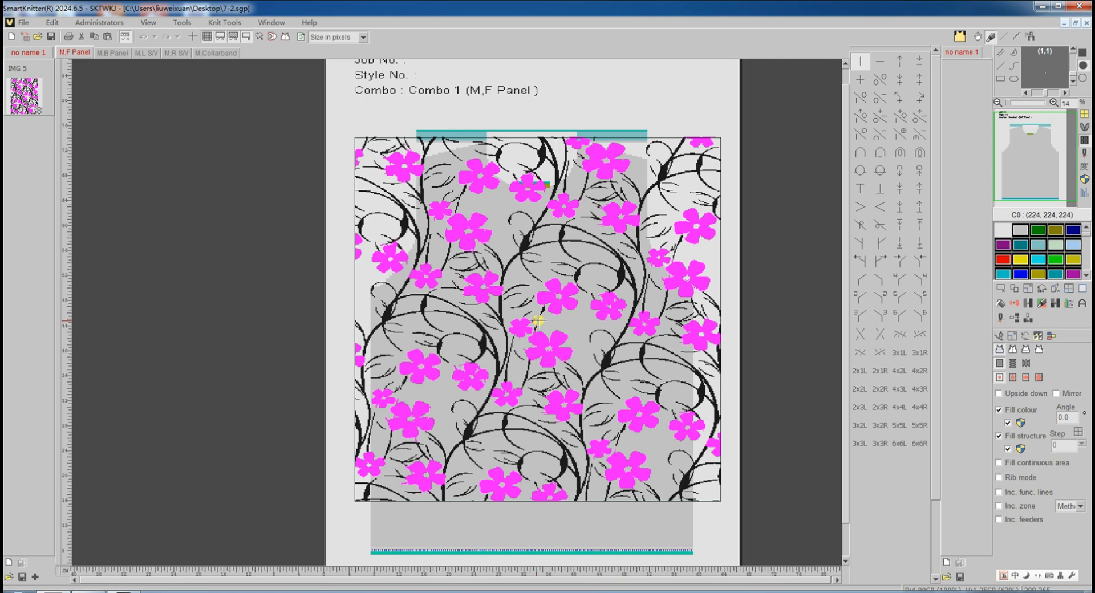
click(538, 319)
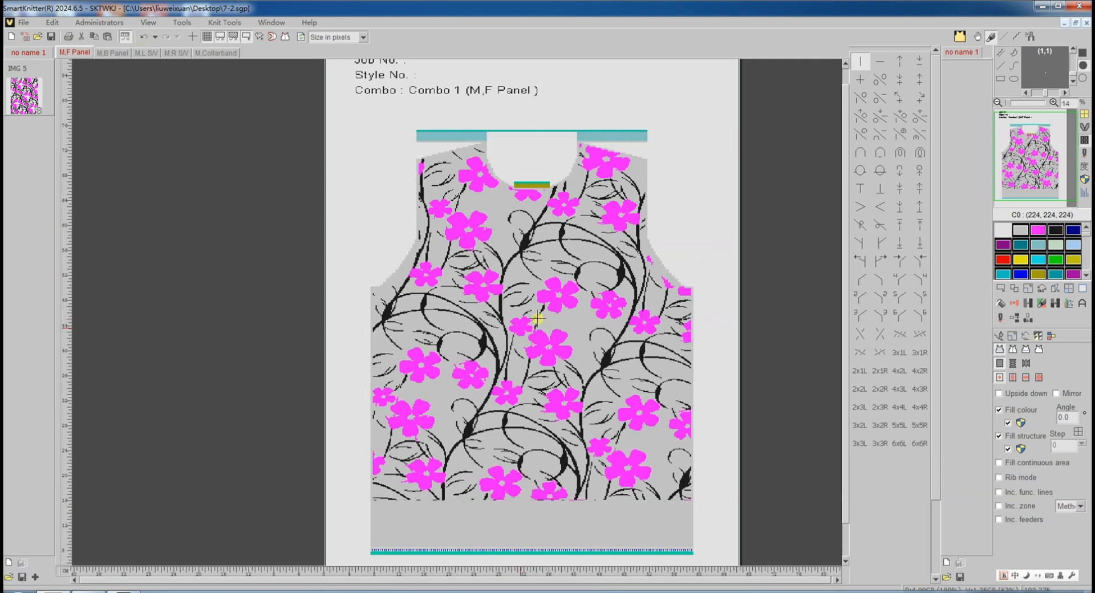
click(1000, 337)
click(1004, 290)
click(1013, 336)
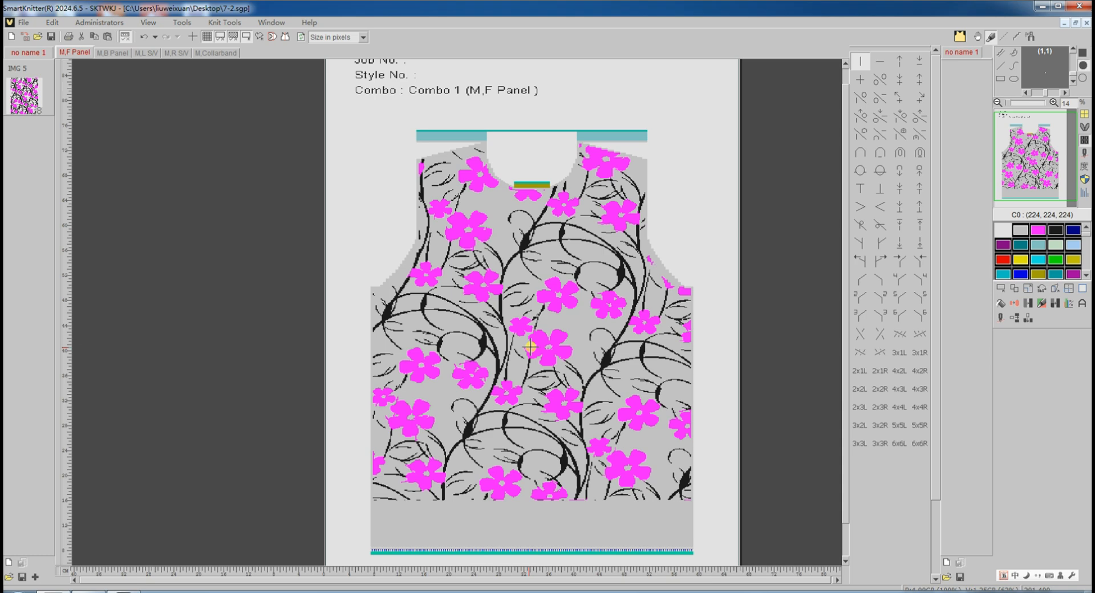
Inspect the back panel and both sleeve pieces, then return to the front panel.
click(111, 53)
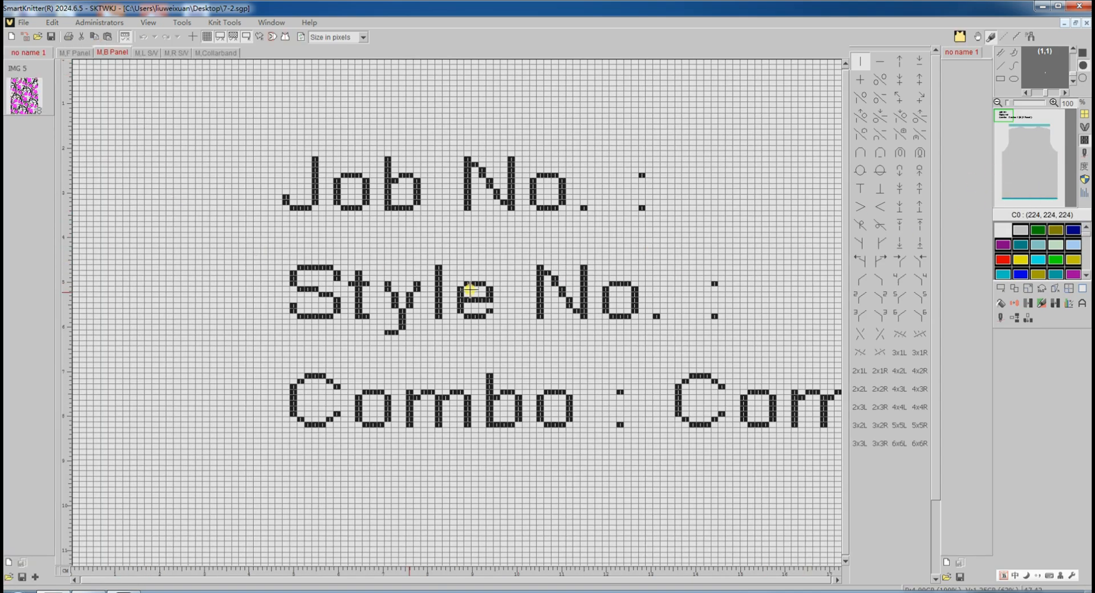
scroll(342, 302, down, 5)
scroll(350, 383, down, 2)
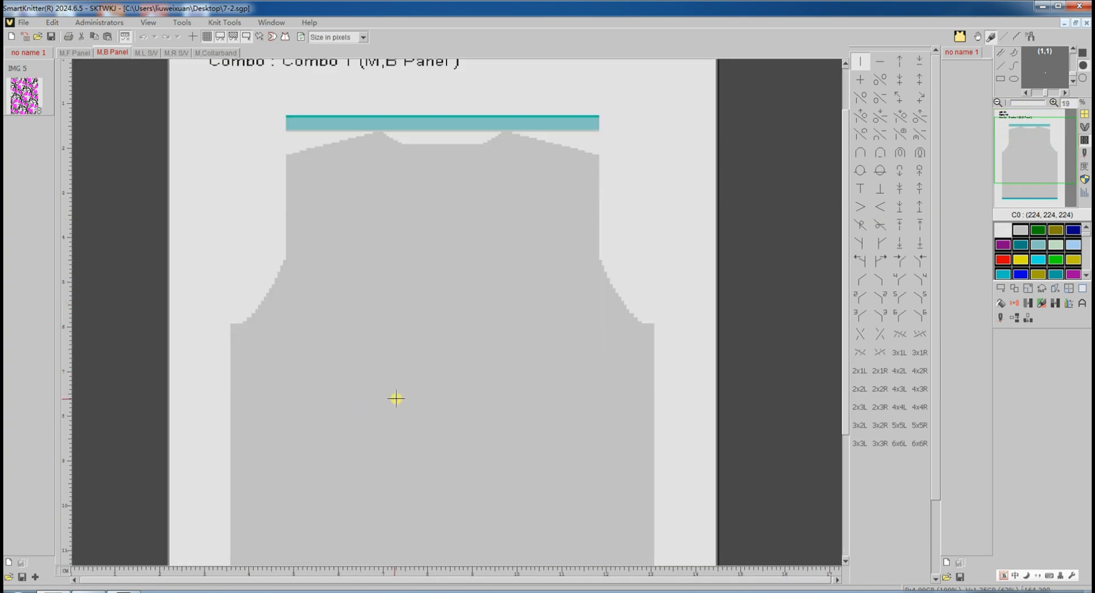
click(147, 53)
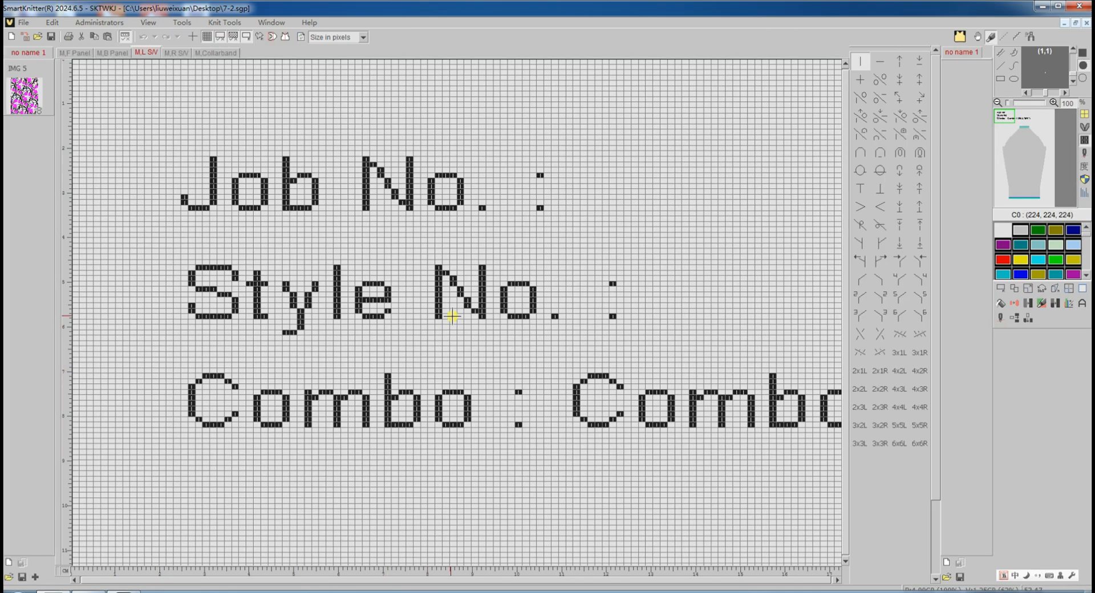
click(1016, 193)
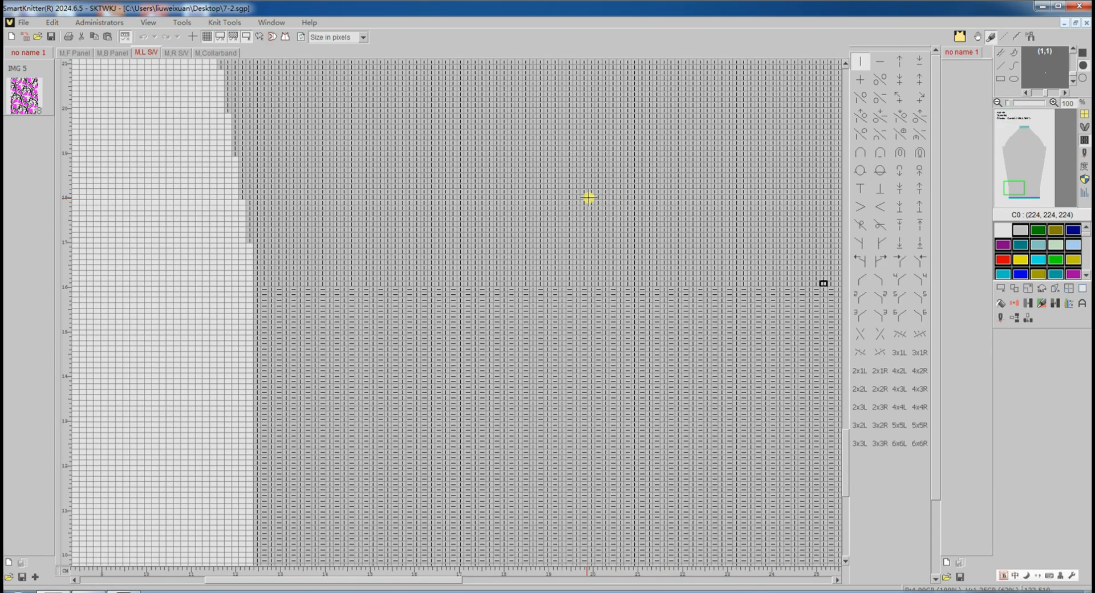
click(175, 53)
scroll(583, 244, down, 4)
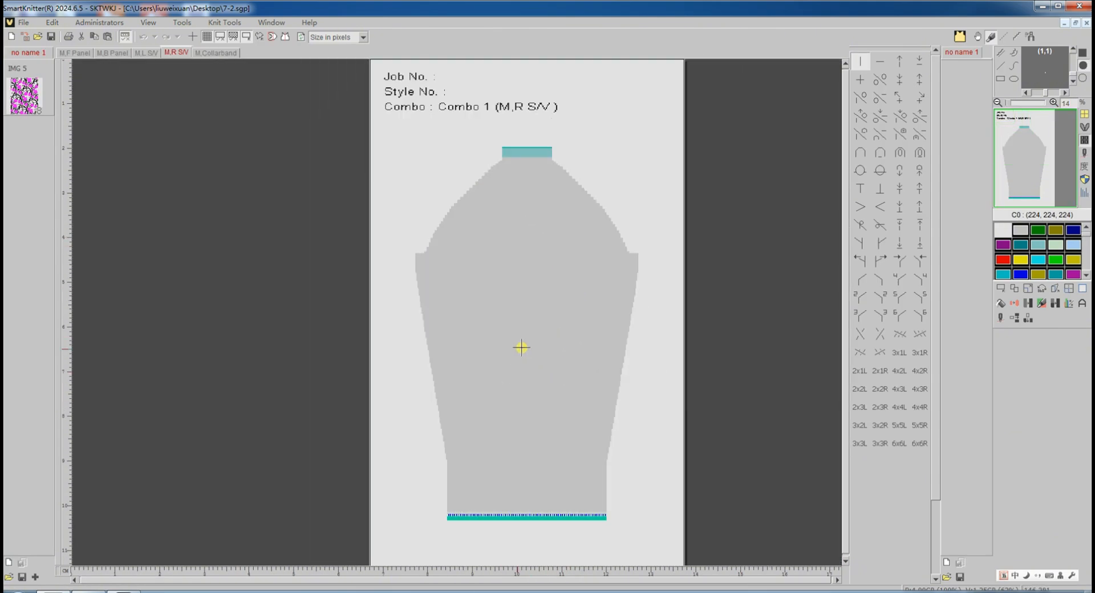
click(77, 53)
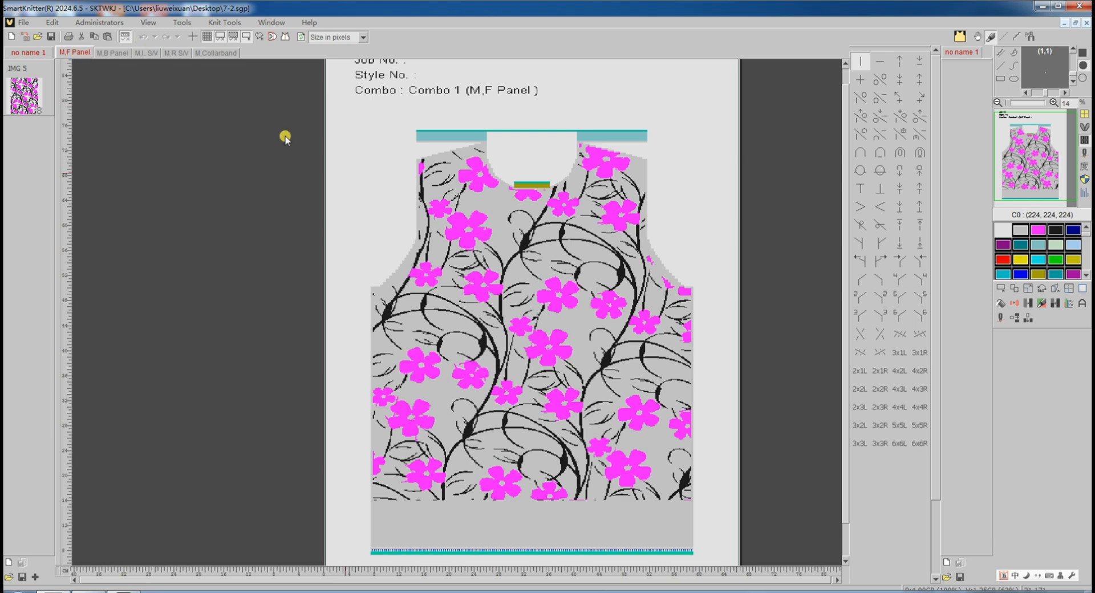
Select the whole front panel and remove the flower fill's pink and black colours from it.
click(1001, 289)
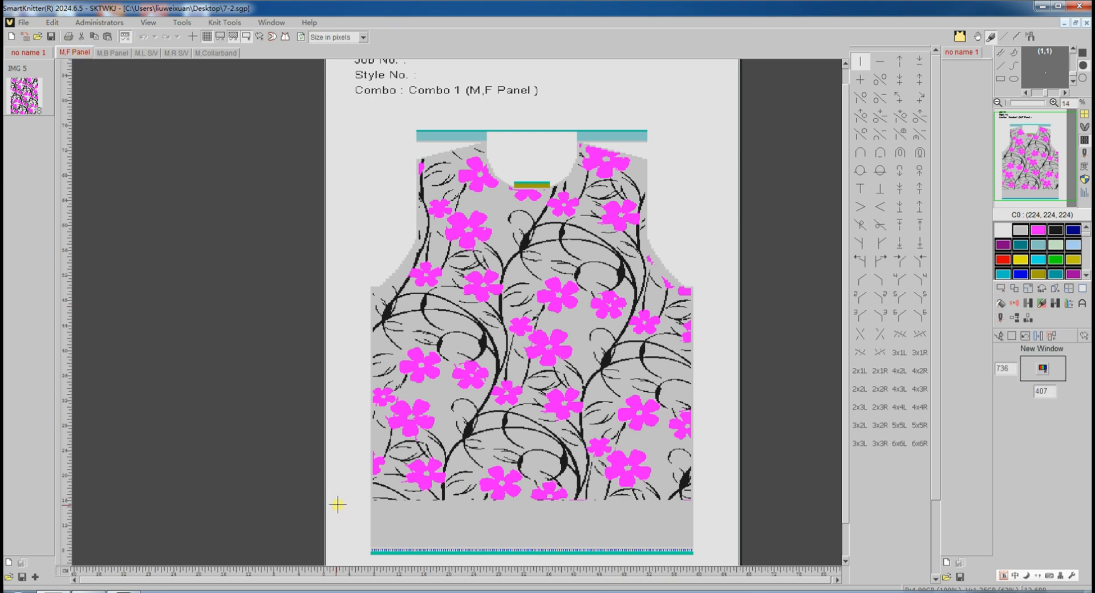
drag(338, 504, 702, 135)
click(1031, 299)
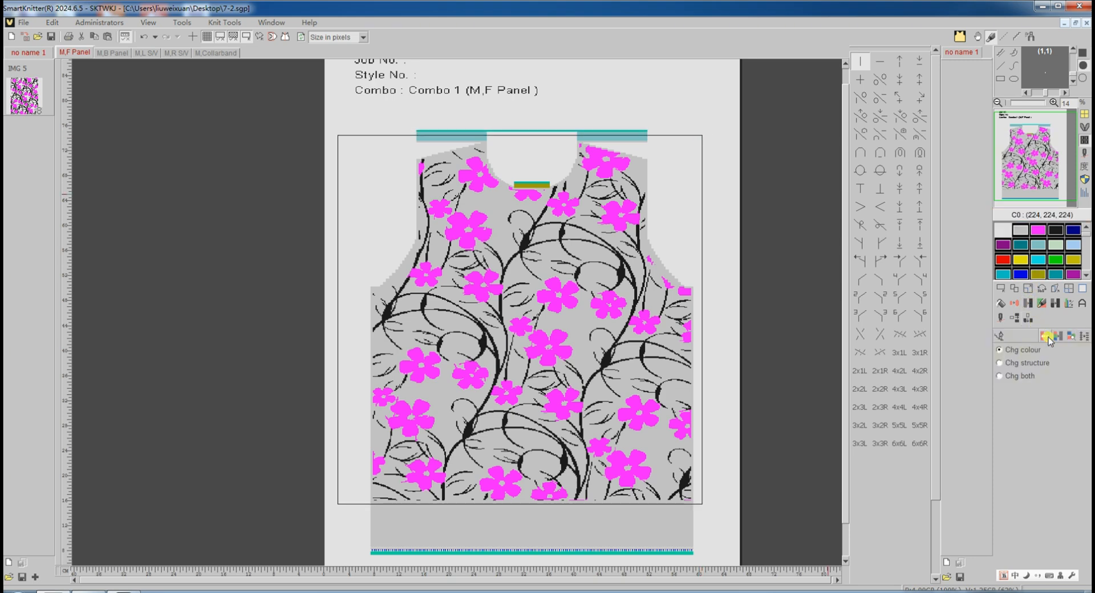
drag(487, 390, 559, 307)
click(1005, 363)
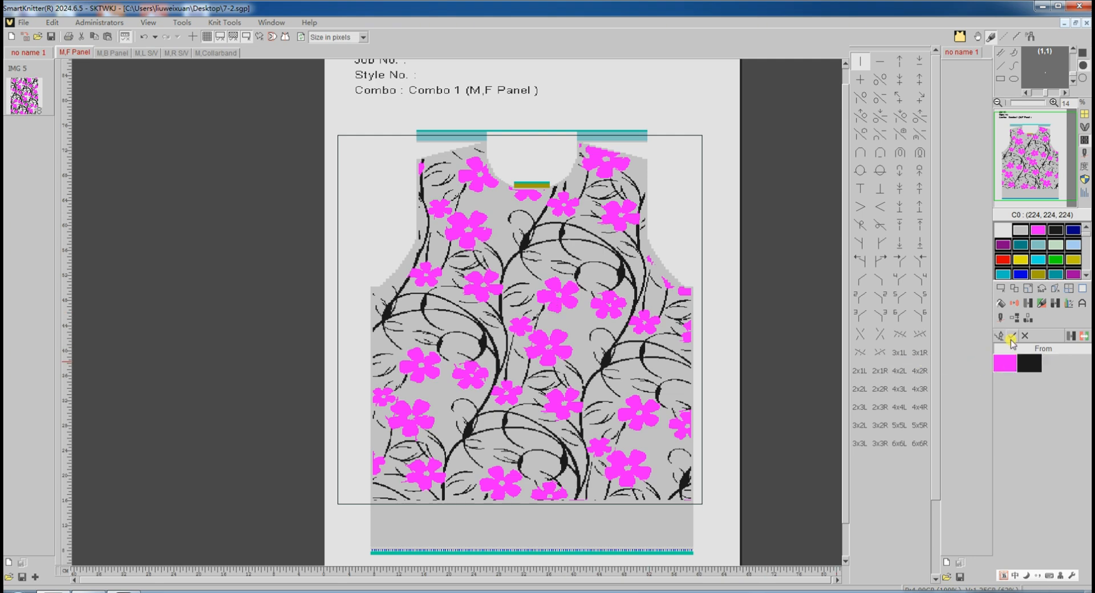
click(1012, 338)
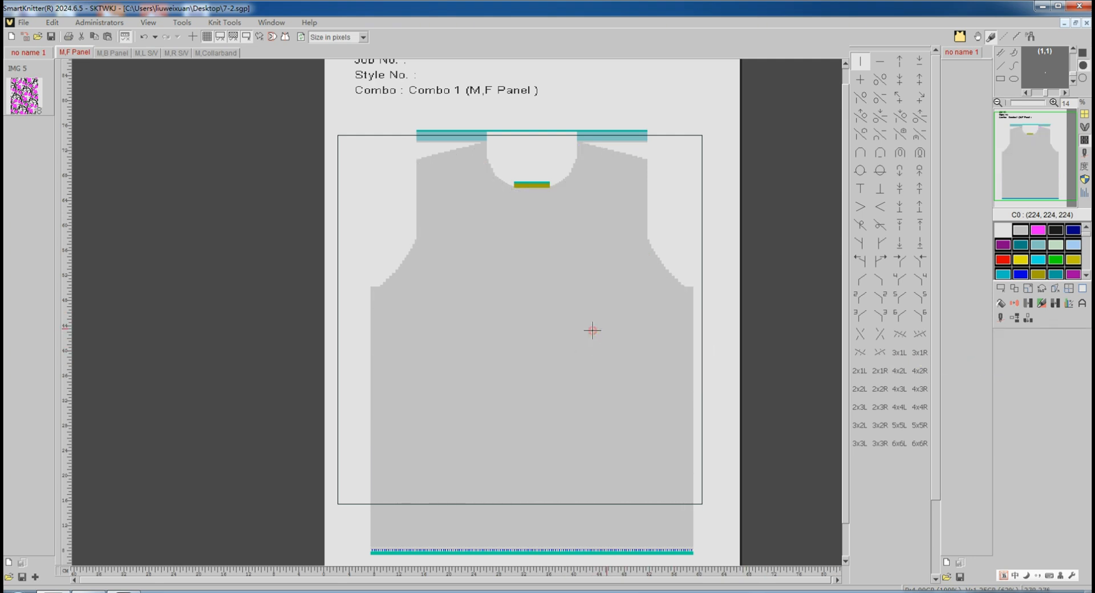
Open the flower library image in a new editing window.
click(1001, 288)
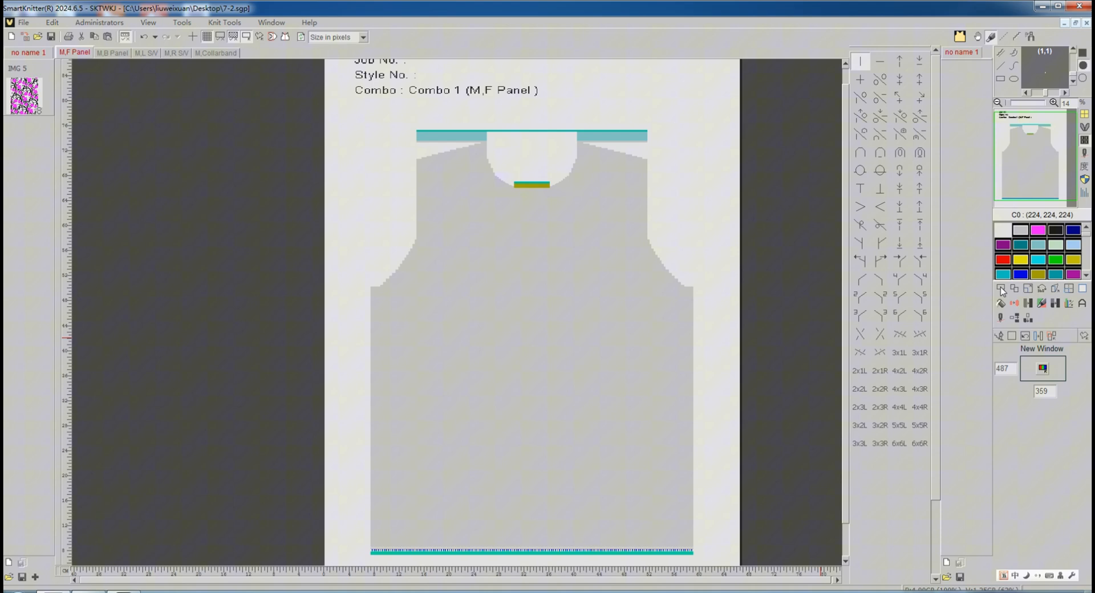
click(1012, 336)
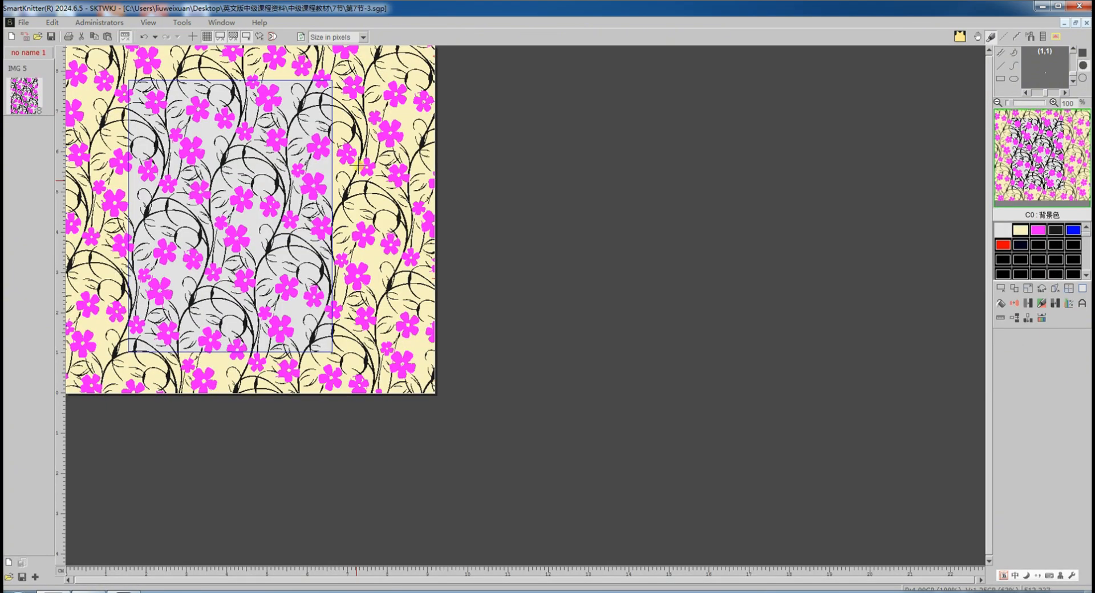
scroll(114, 360, up, 2)
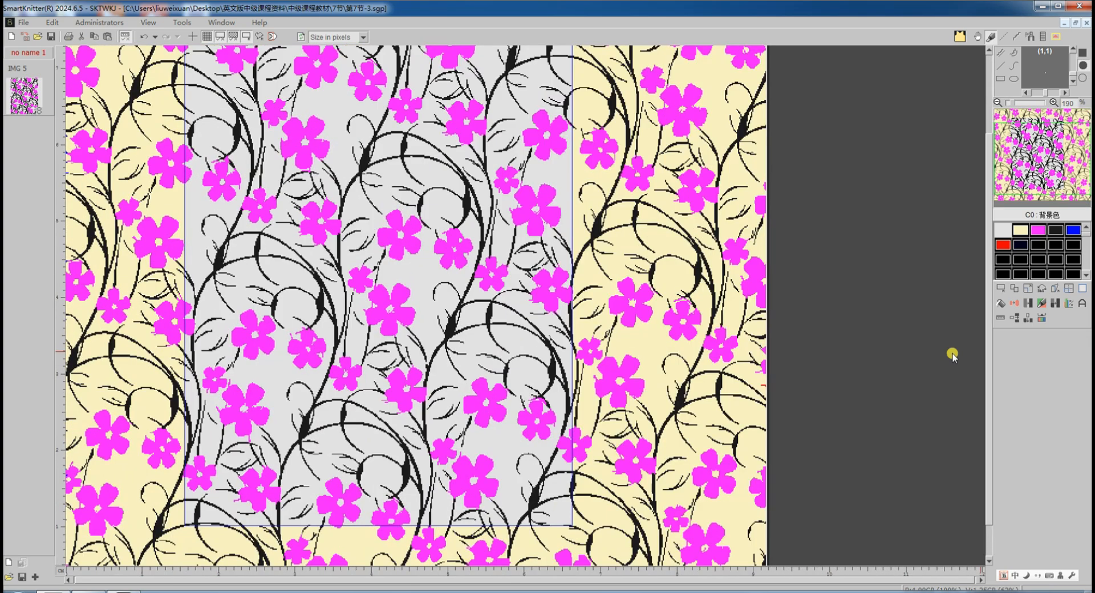
Try narrowing the flower image's repeat window to 480 by 180.
click(1002, 289)
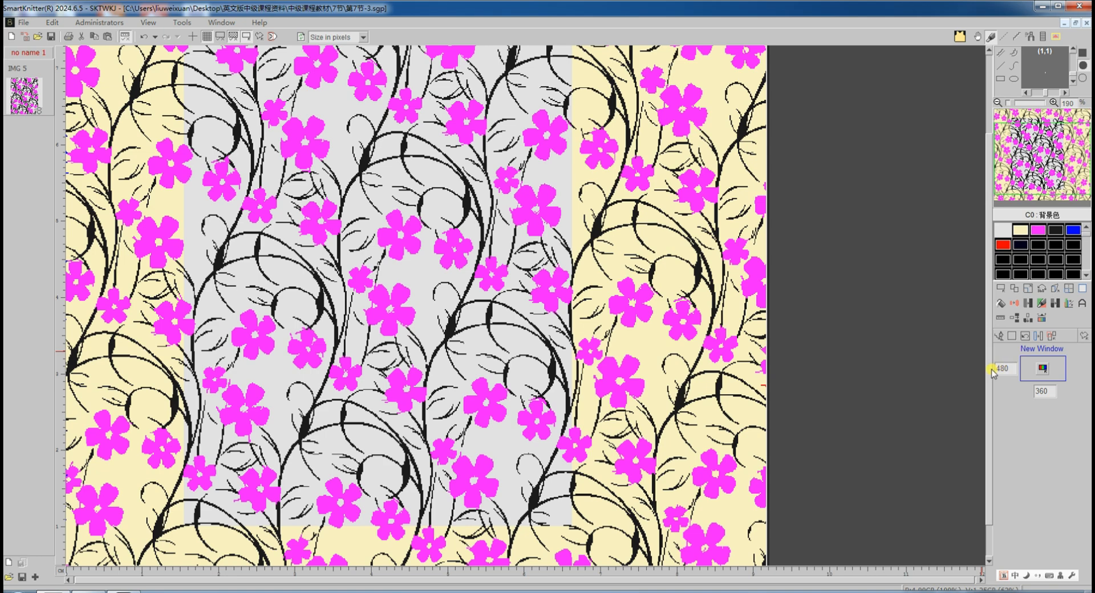
drag(989, 363, 989, 394)
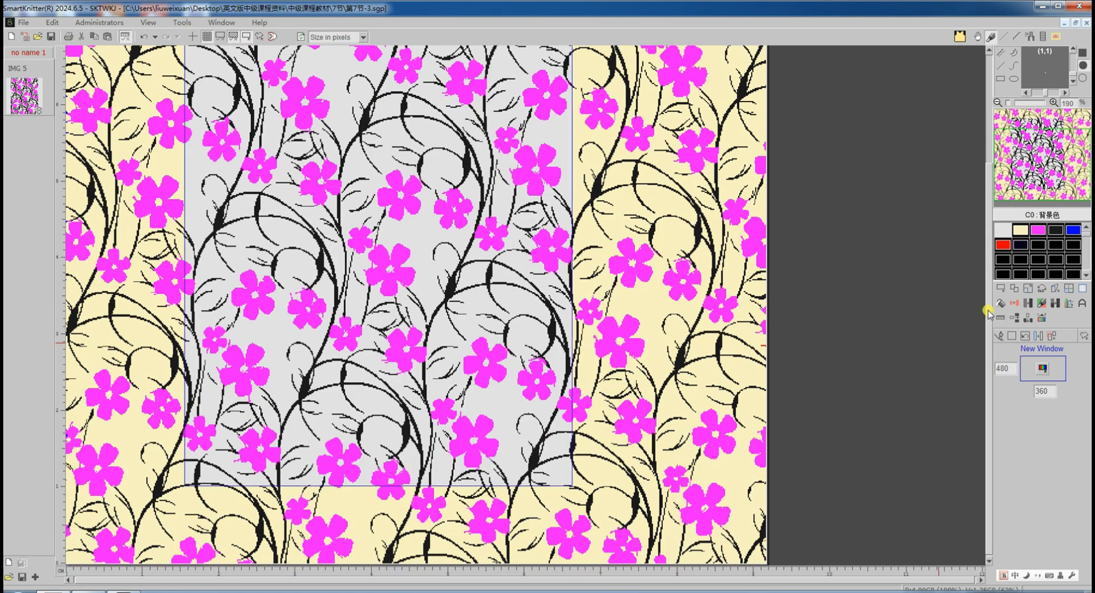
drag(570, 372, 378, 402)
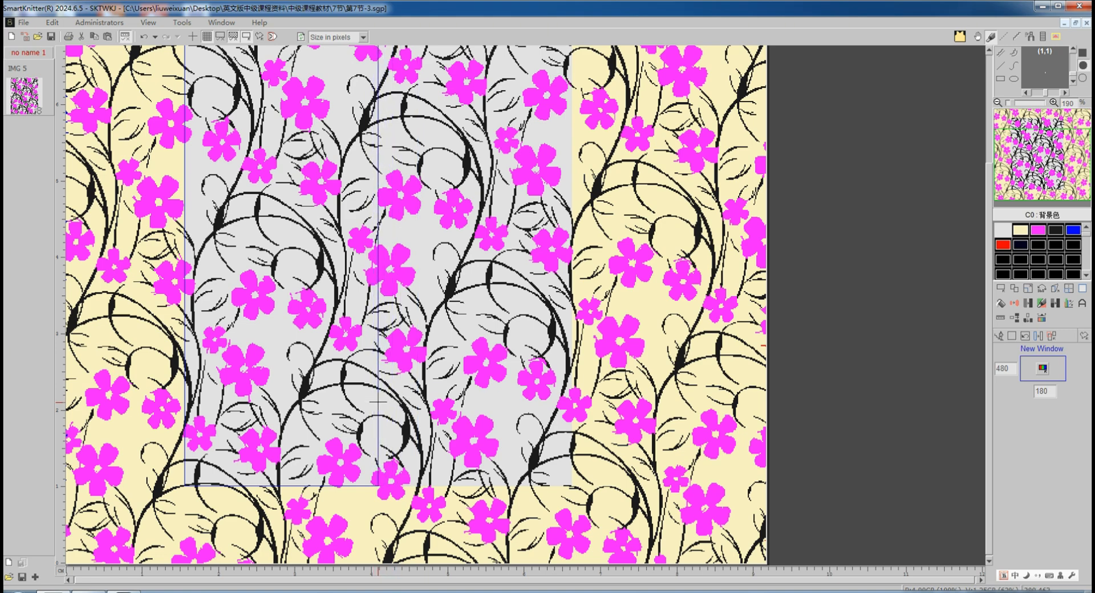
click(378, 402)
click(1040, 387)
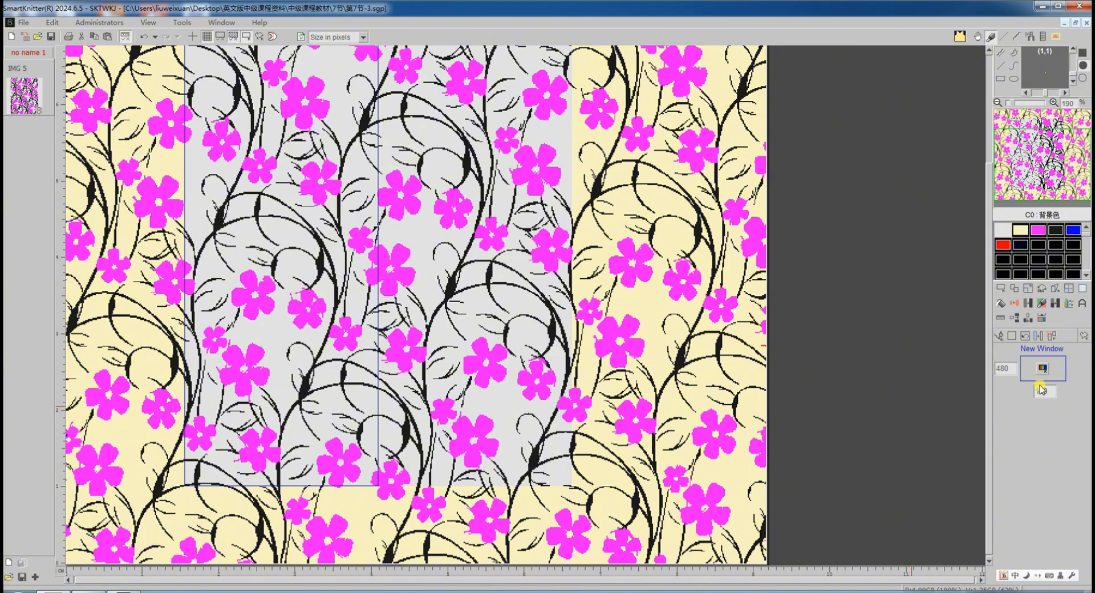
scroll(342, 499, up, 3)
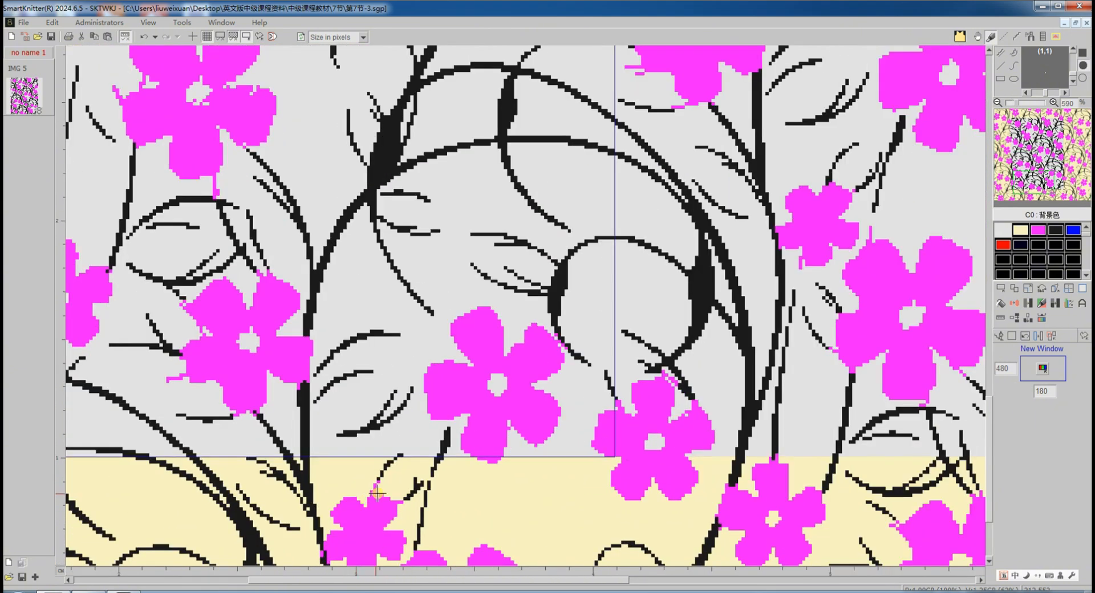
Examine the fill point at the repeat window's lower corner.
click(1000, 303)
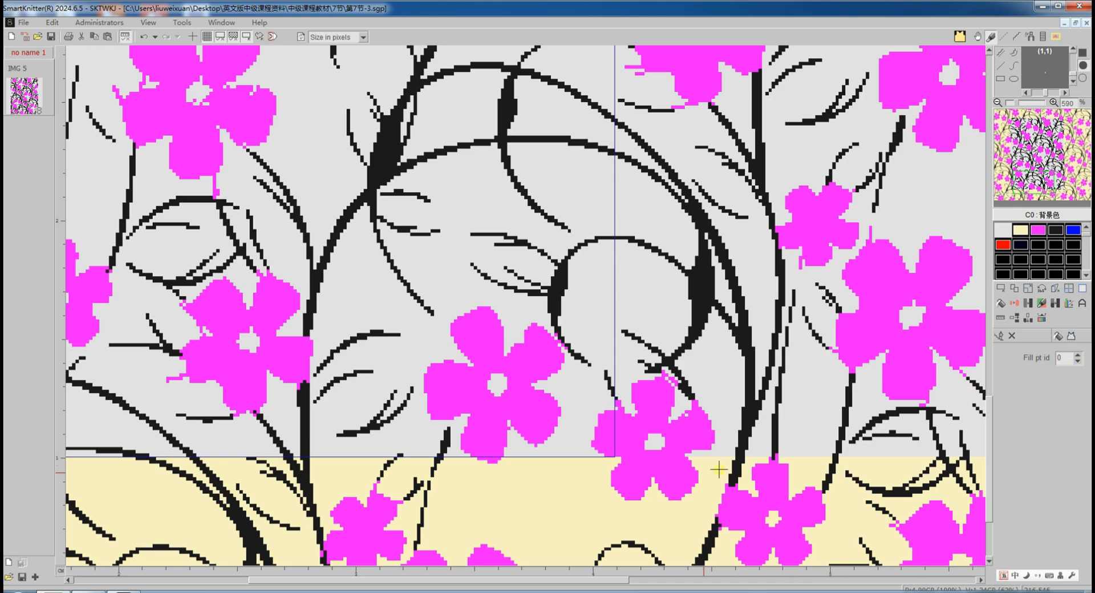
scroll(613, 453, up, 4)
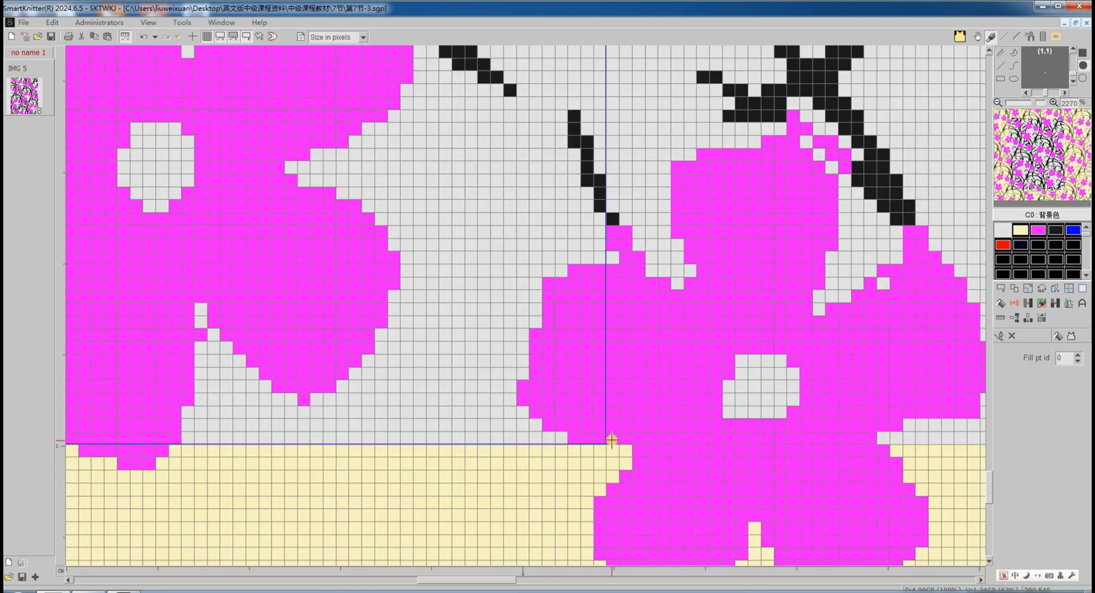
scroll(681, 414, down, 3)
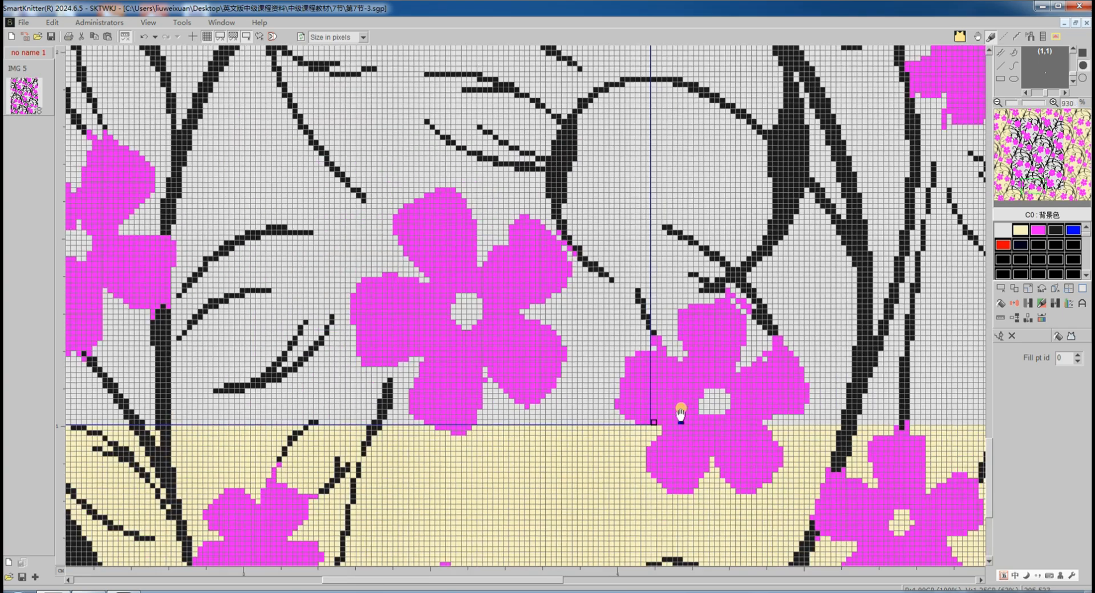
scroll(681, 414, down, 4)
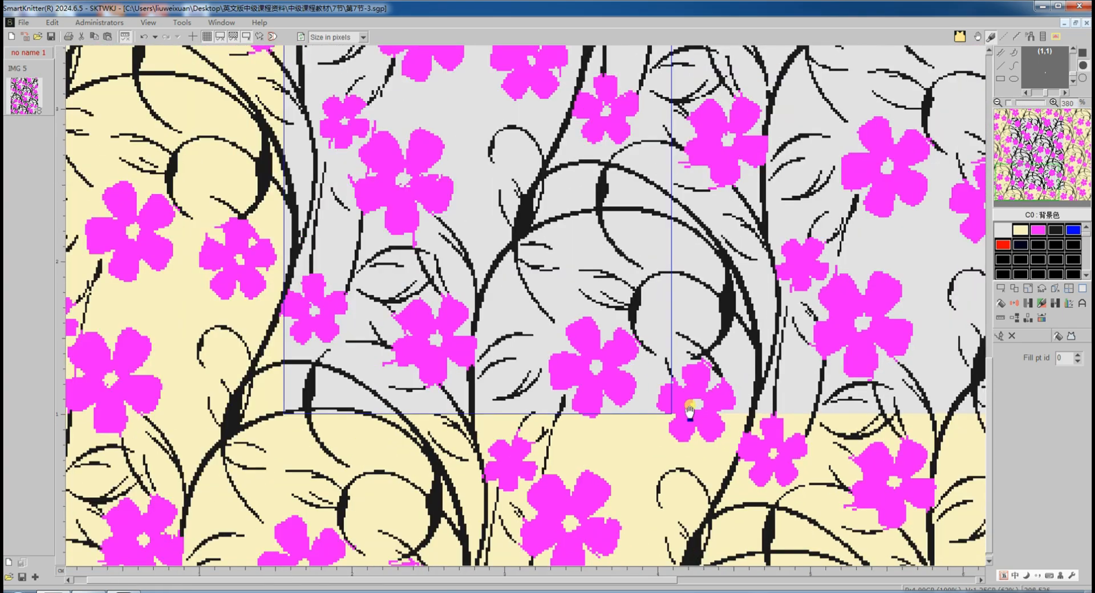
scroll(690, 409, down, 2)
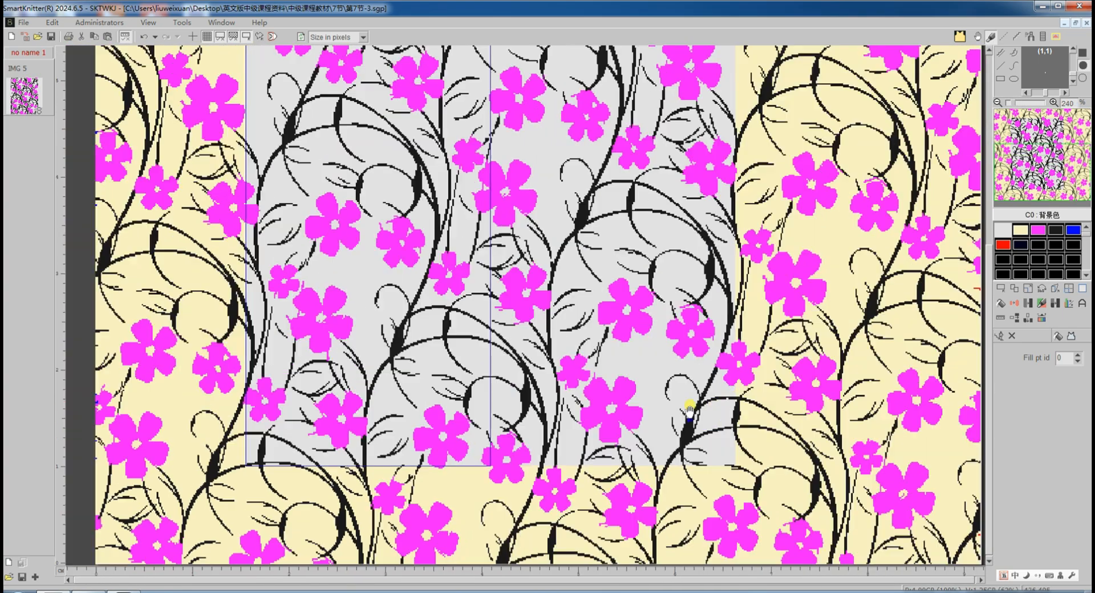
Restore the repeat window to 480 by 360 and add it to the library as a new image.
click(999, 336)
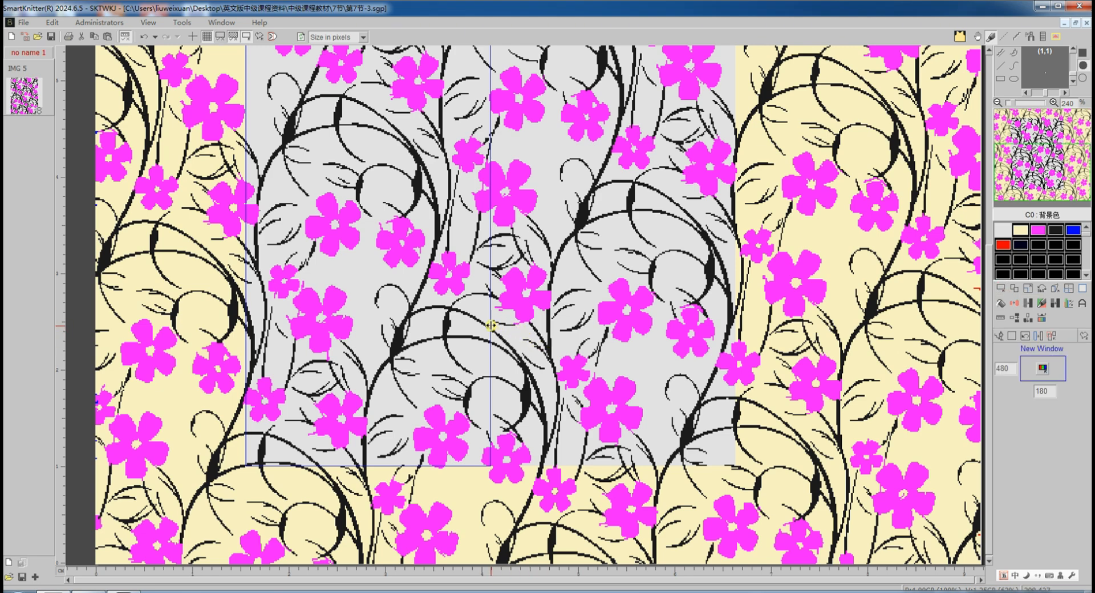
drag(491, 325, 735, 337)
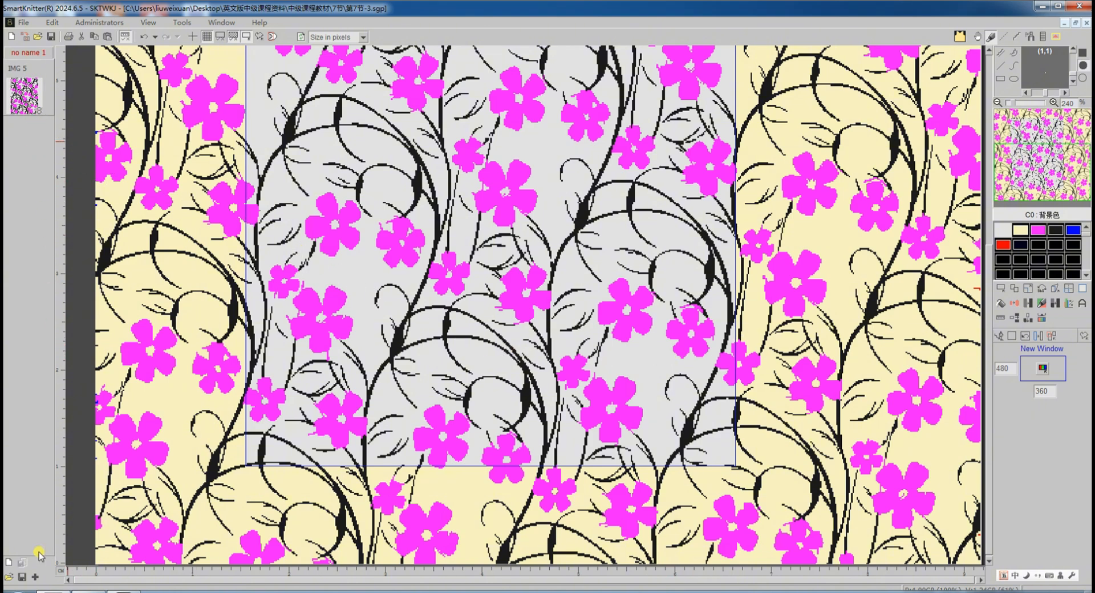
click(36, 578)
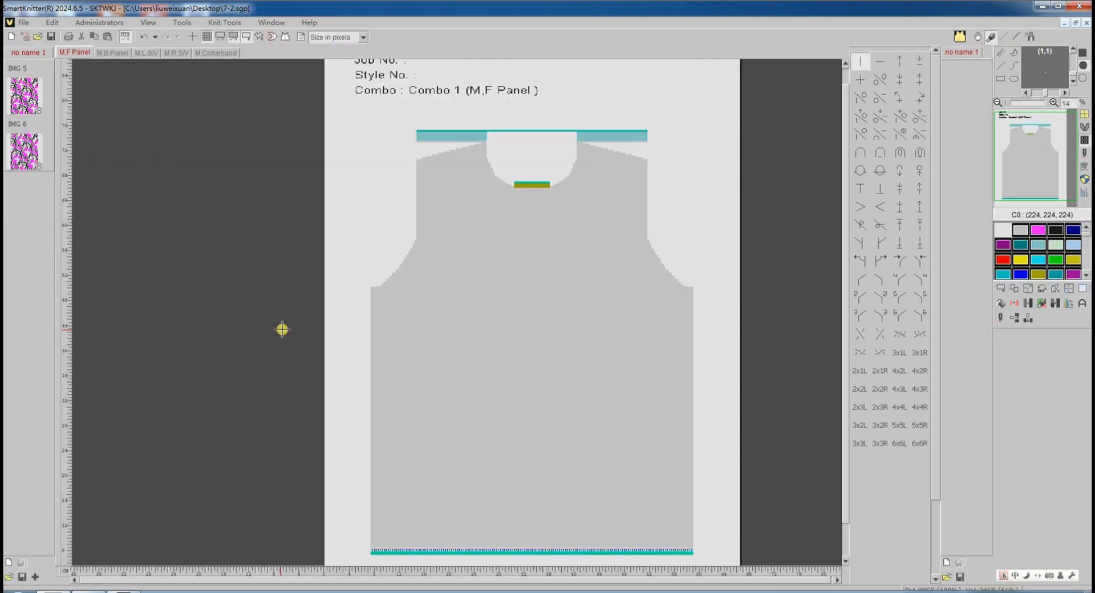
Set up the pattern fill parameters for the new library image.
right_click(38, 159)
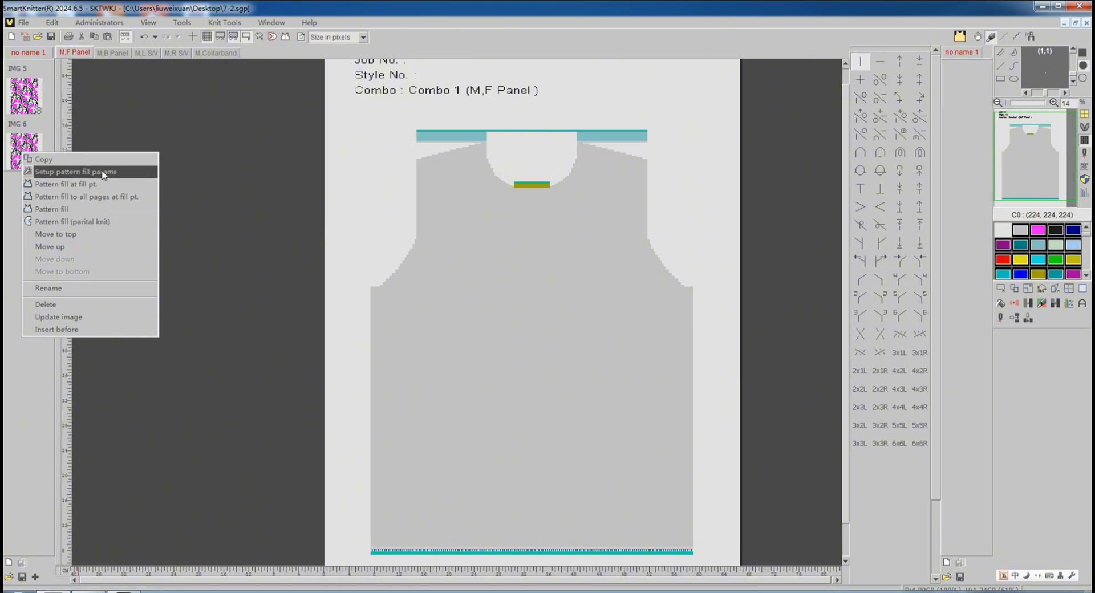
click(103, 172)
click(1039, 336)
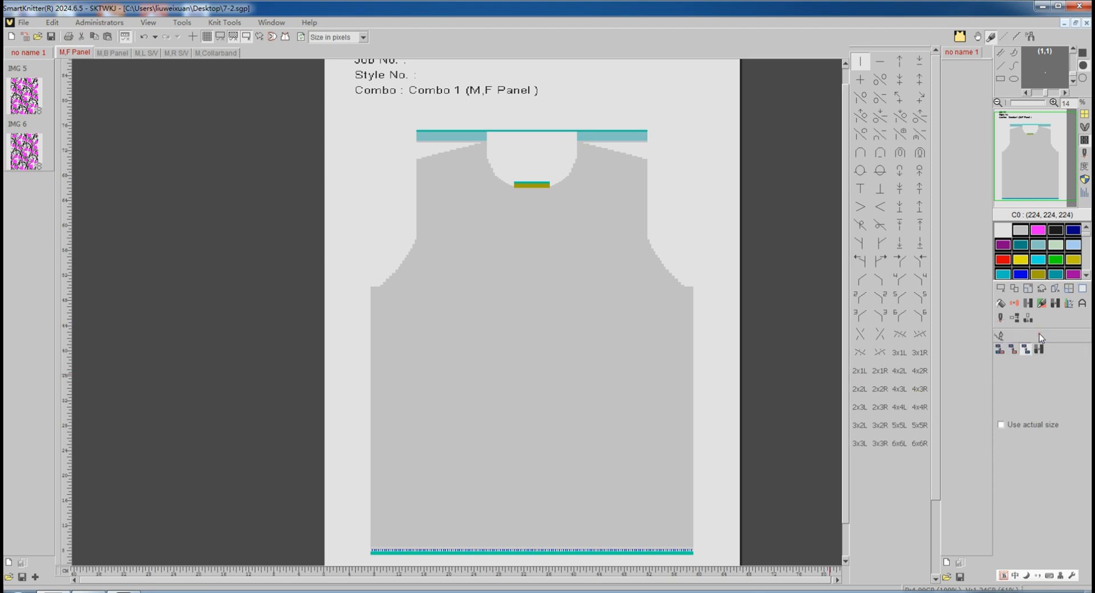
click(999, 351)
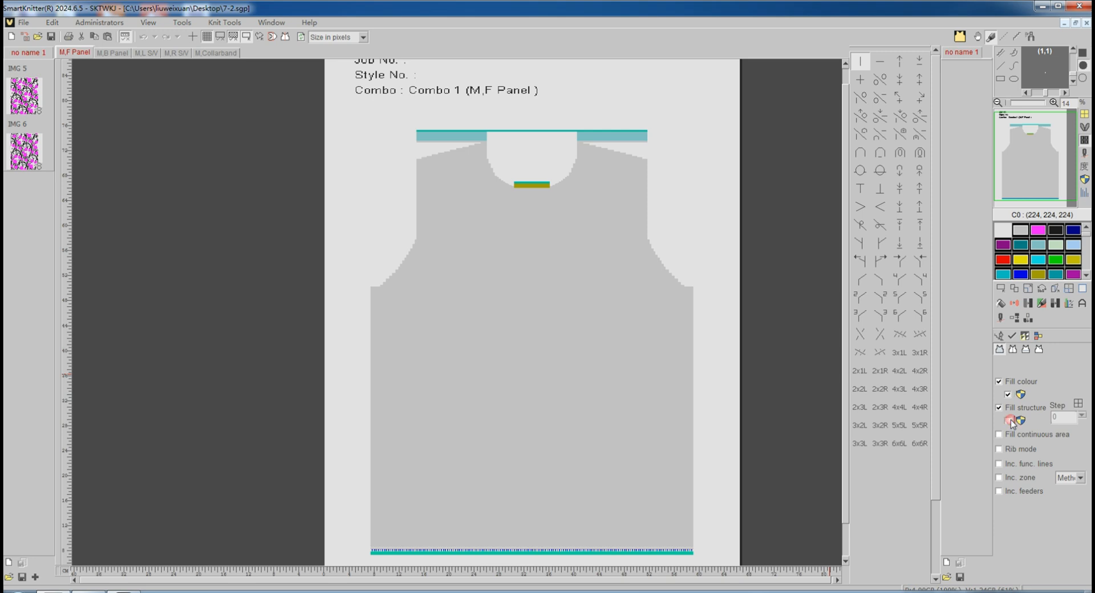
click(1011, 336)
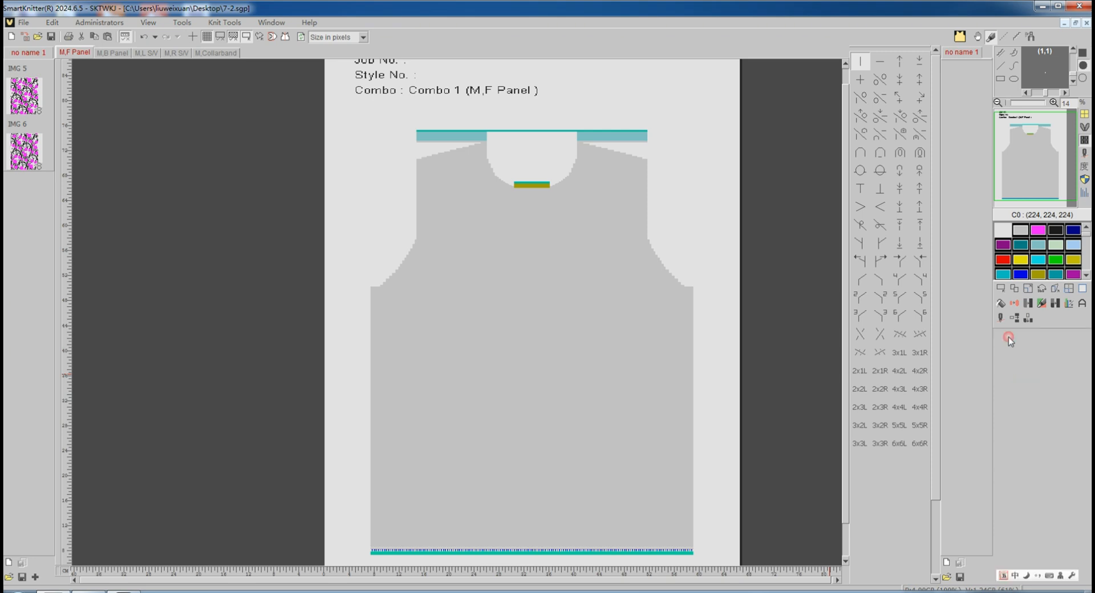
Pattern-fill all pages except the collarband with the new image at the fill point.
right_click(33, 158)
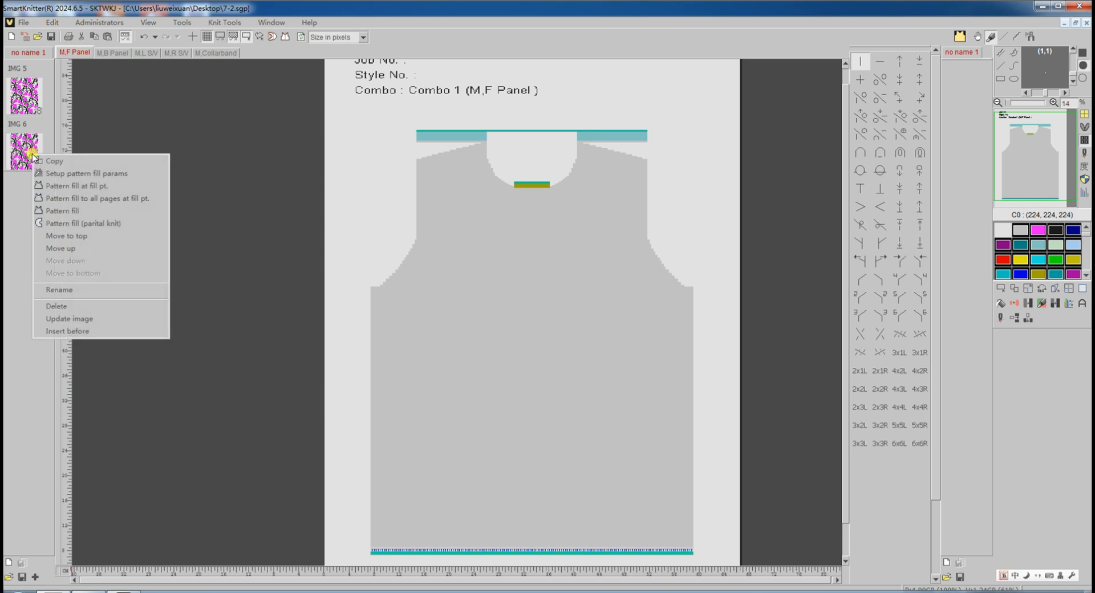
click(84, 200)
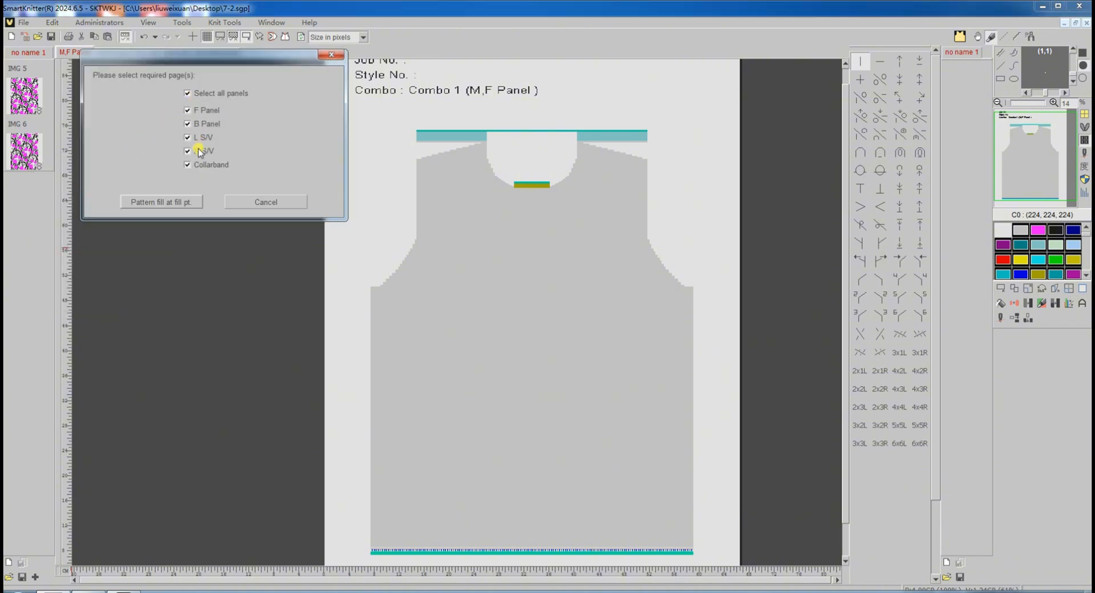
click(188, 165)
click(174, 202)
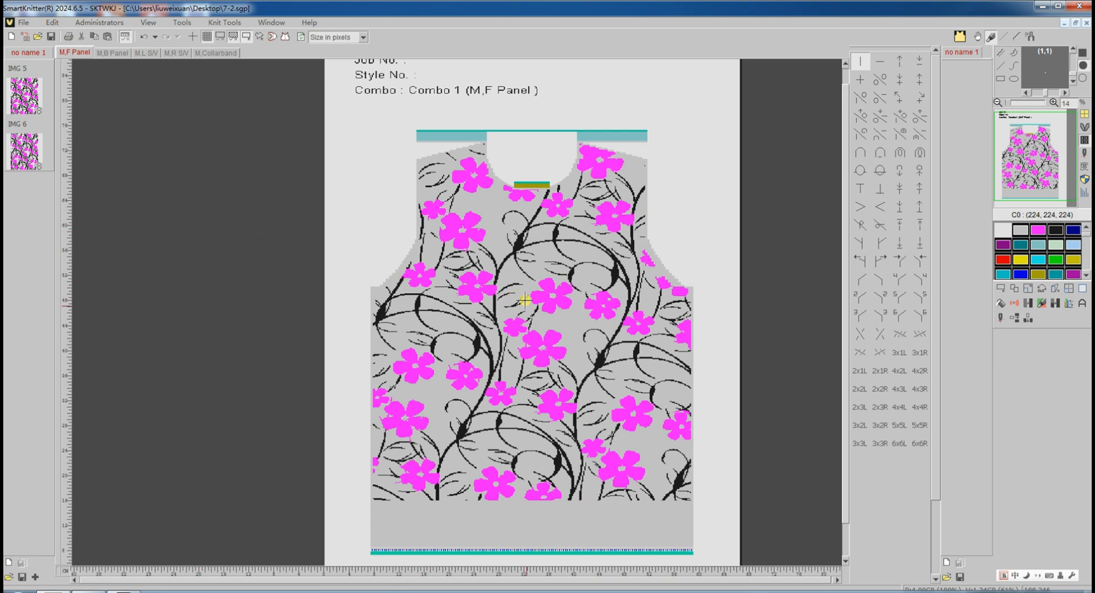
Inspect the back panel, both sleeves and the collarband.
click(113, 52)
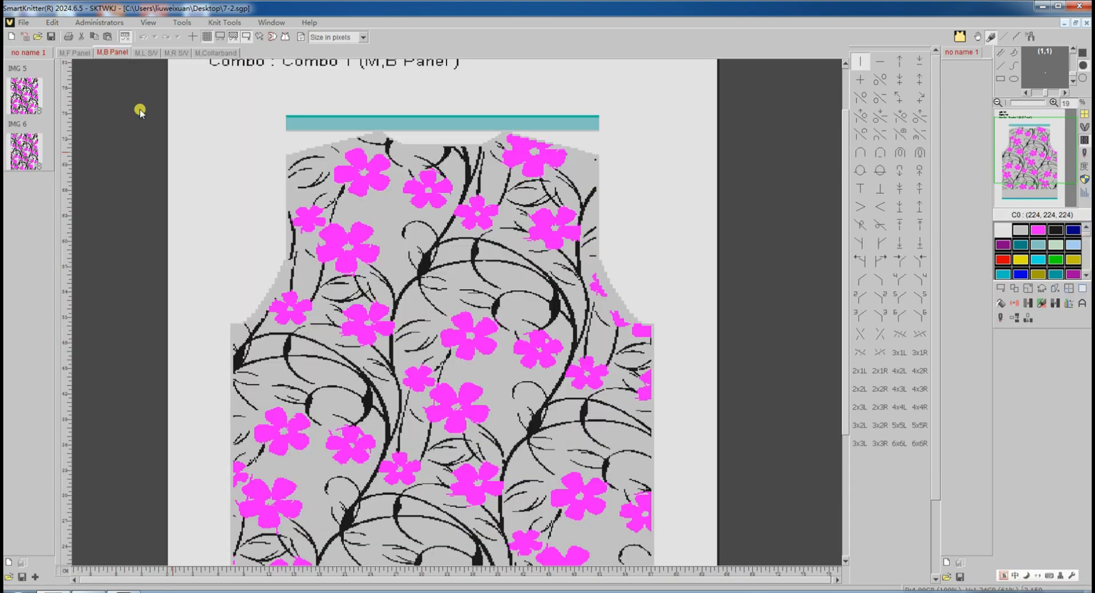
click(146, 52)
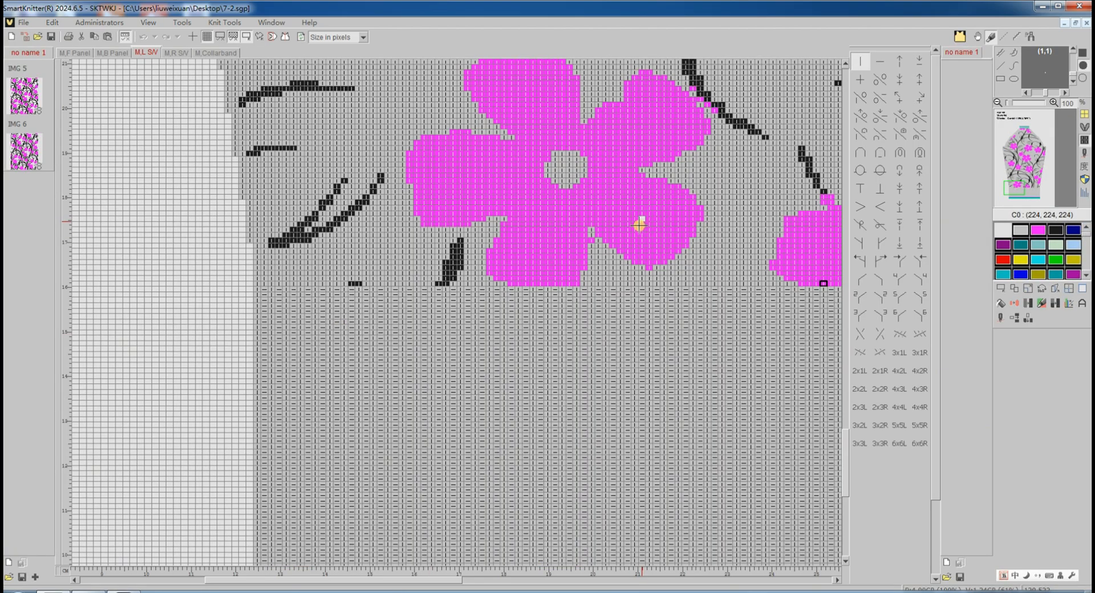
scroll(639, 225, down, 5)
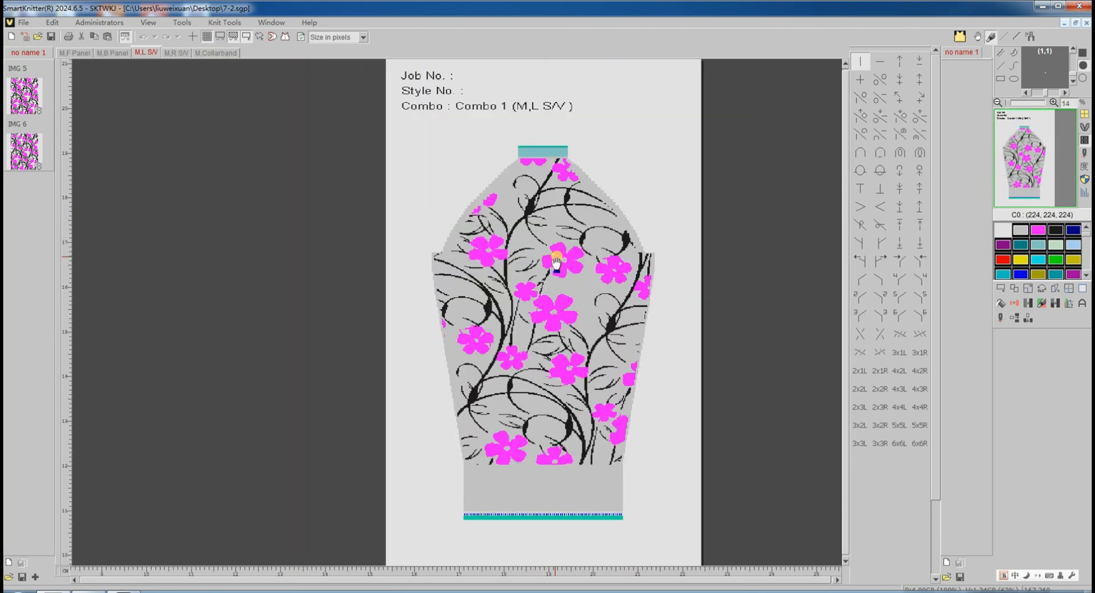
click(180, 53)
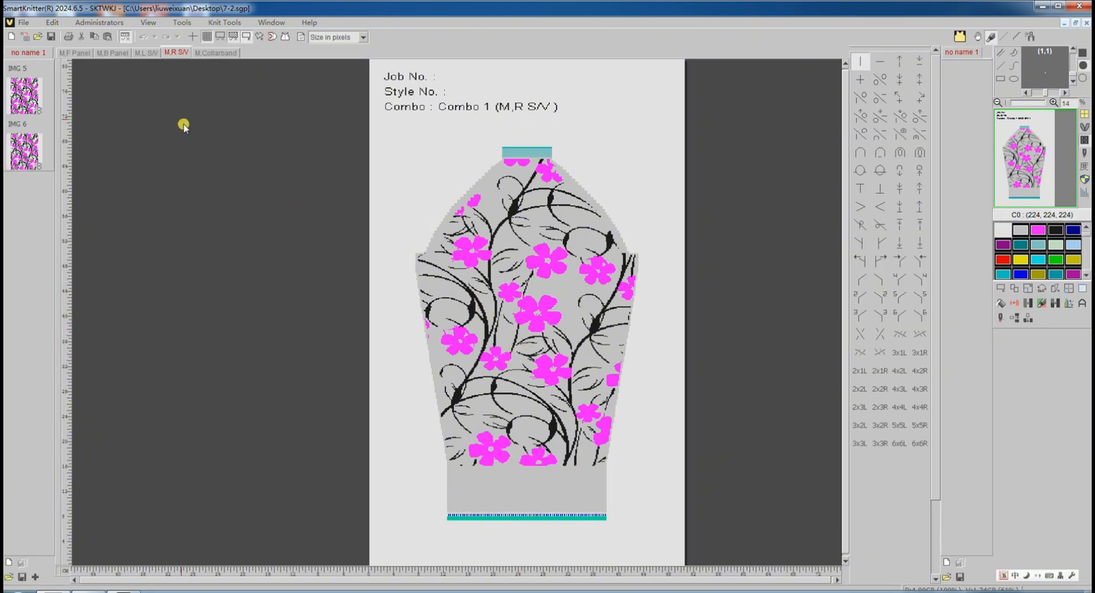
click(209, 50)
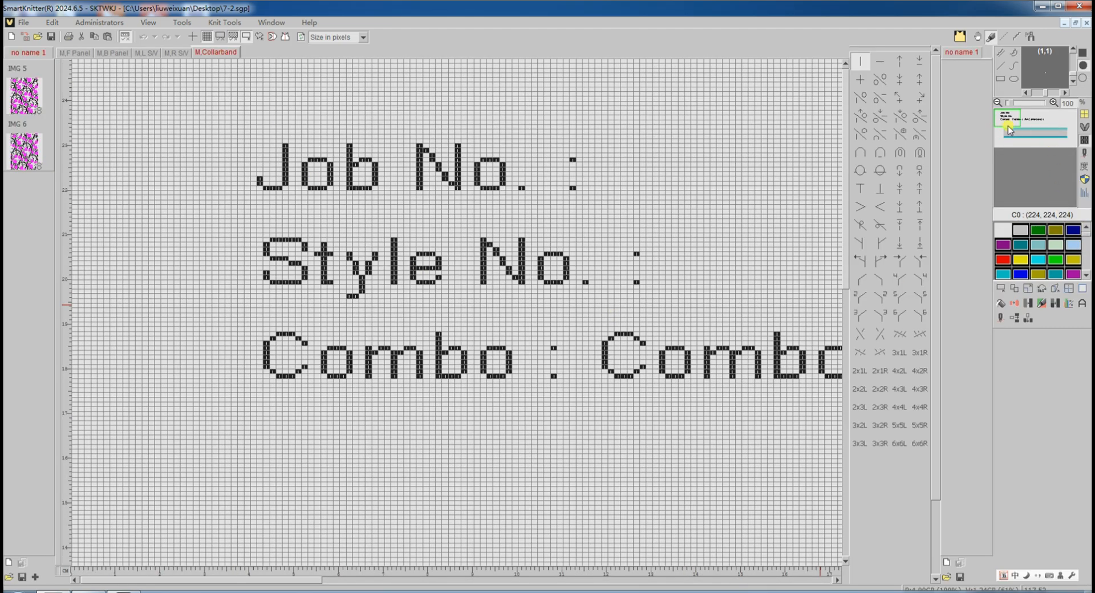
scroll(696, 341, down, 5)
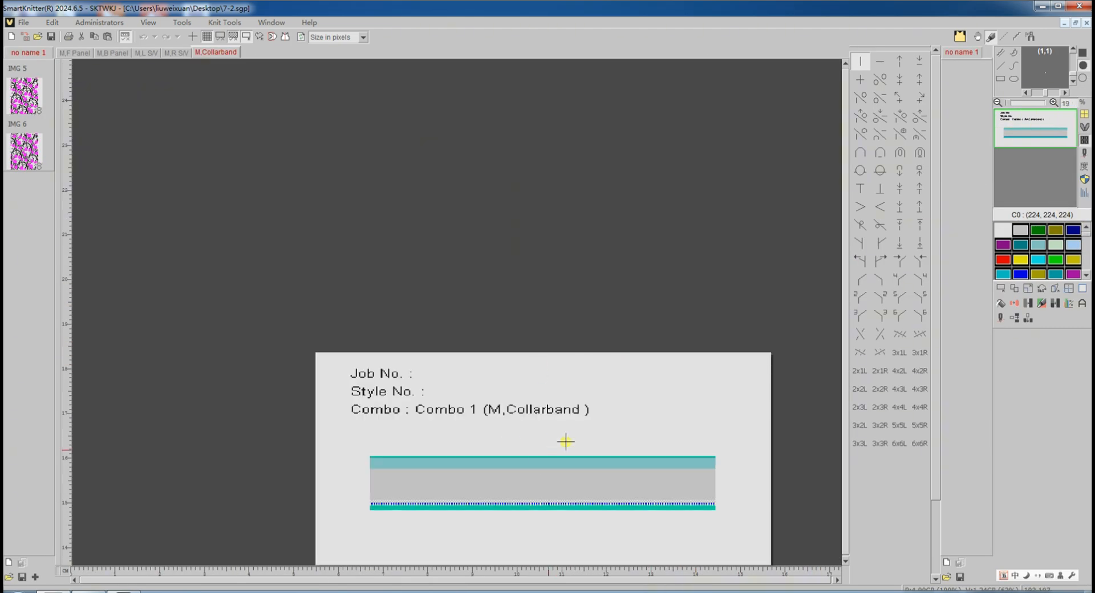
Return to the front panel and inspect the fill along its lower edge.
click(76, 52)
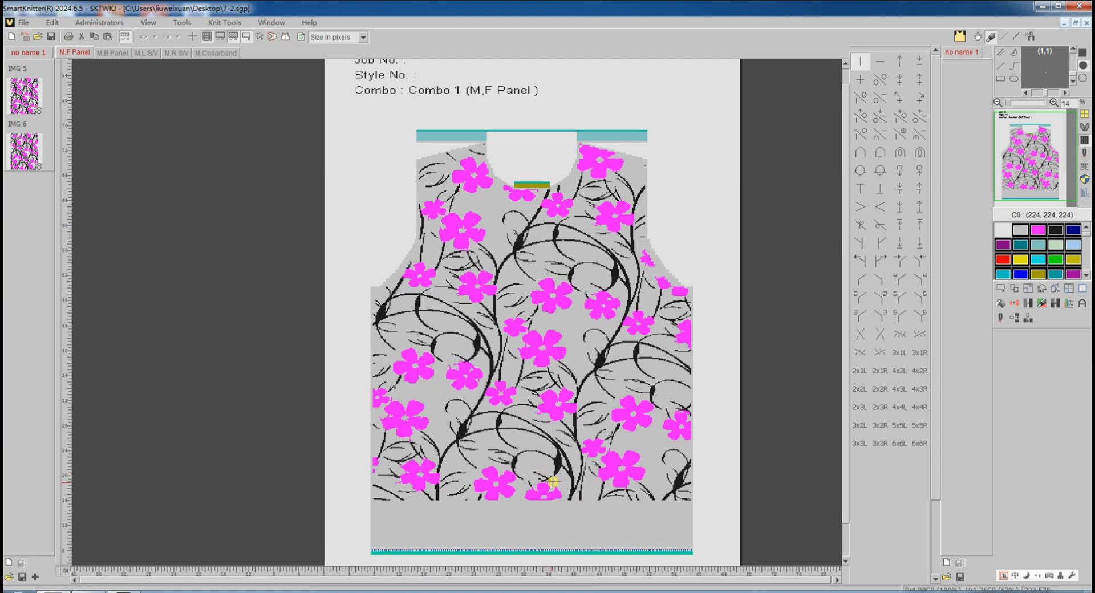
scroll(542, 502, up, 3)
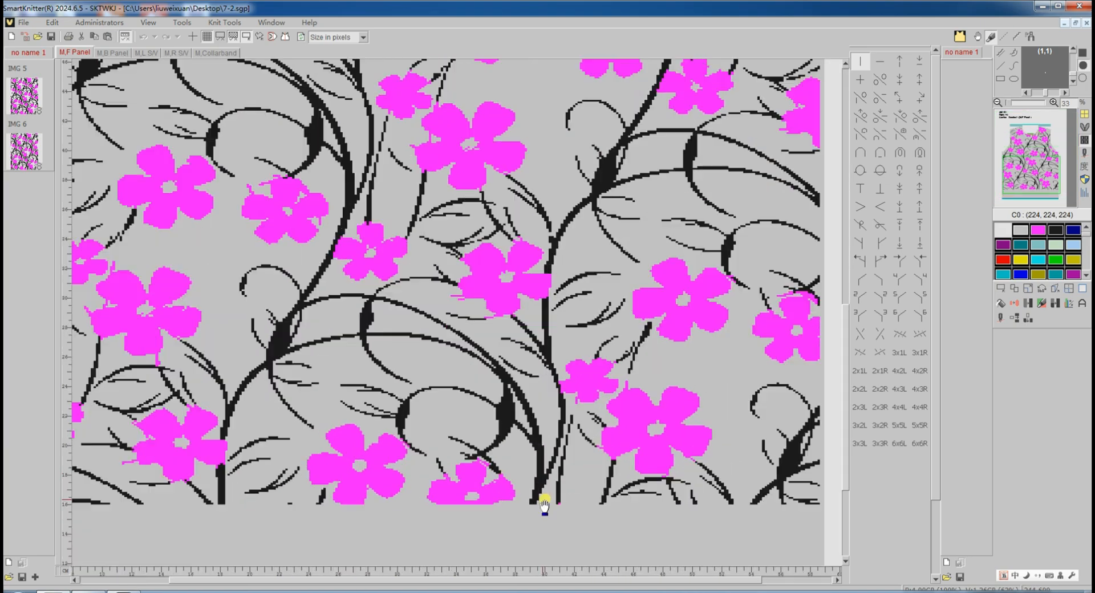
scroll(467, 519, up, 3)
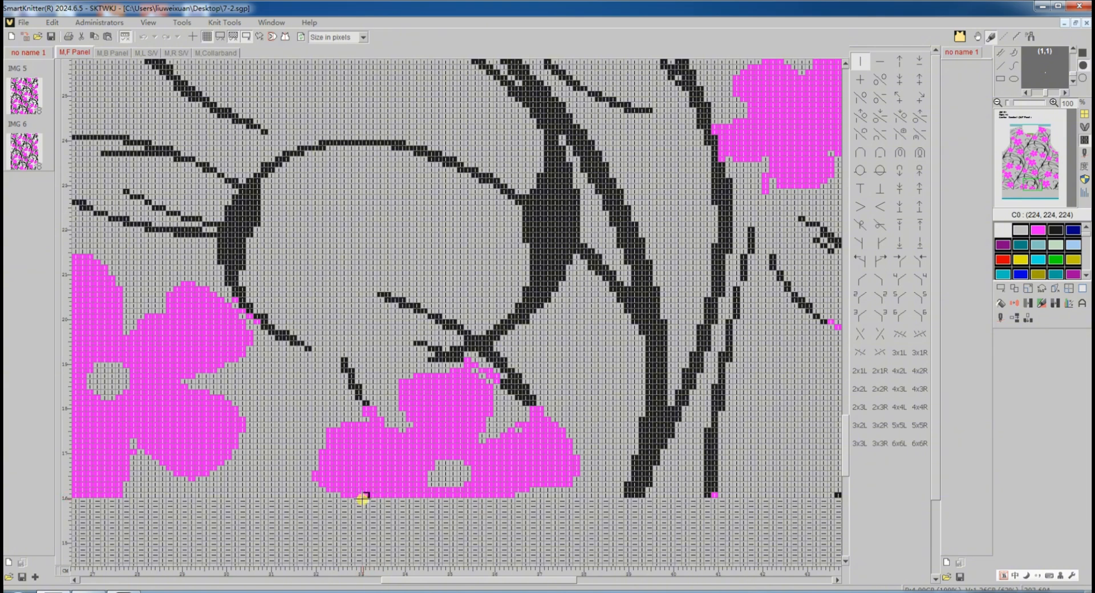
scroll(388, 325, down, 2)
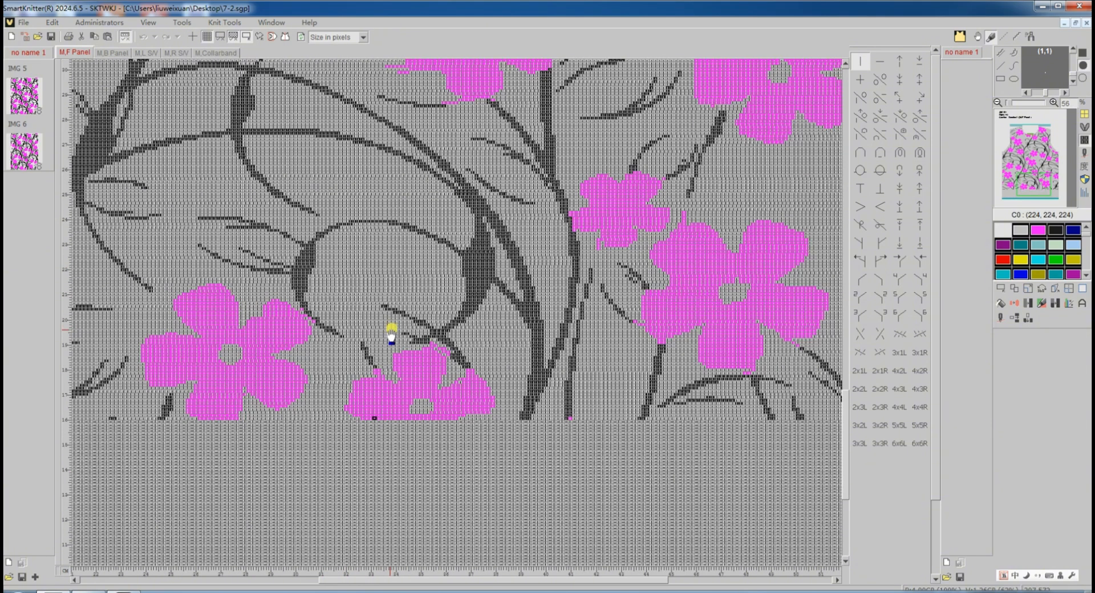
scroll(391, 335, down, 3)
scroll(391, 337, down, 2)
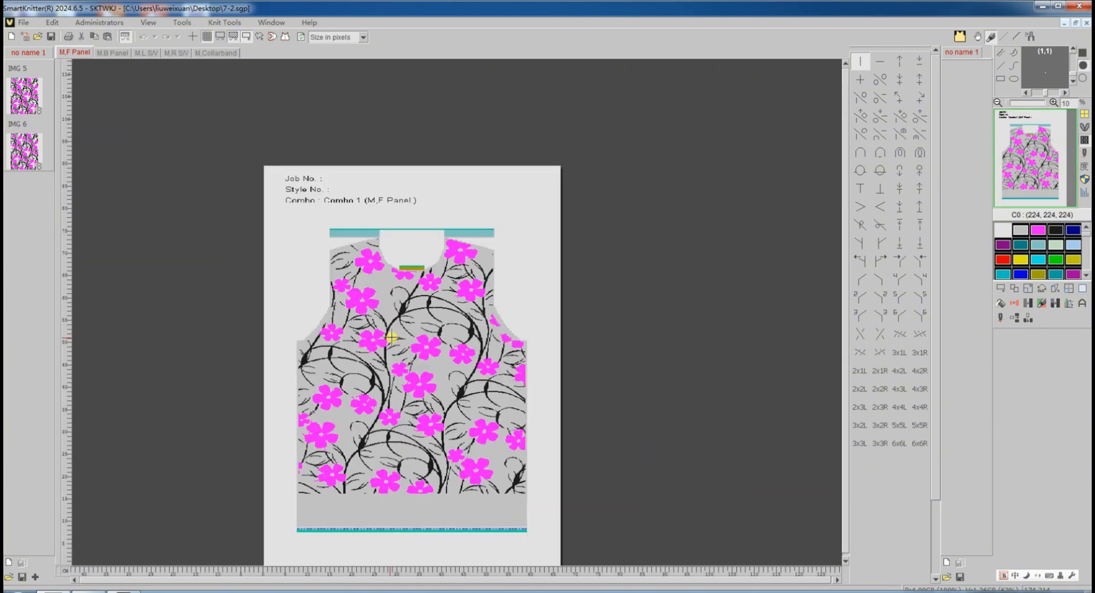